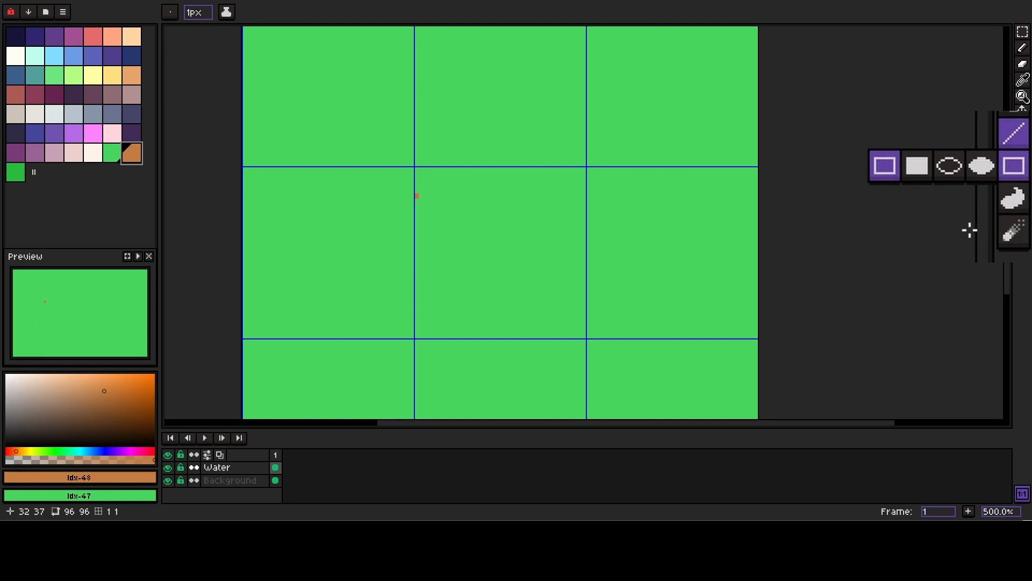
Step: Draw a brown filled rectangle about 32 by 8 px across the centre tile and a light-blue one filling the tile beneath it
drag(417, 197, 584, 234)
scroll(506, 285, up, 1)
click(74, 56)
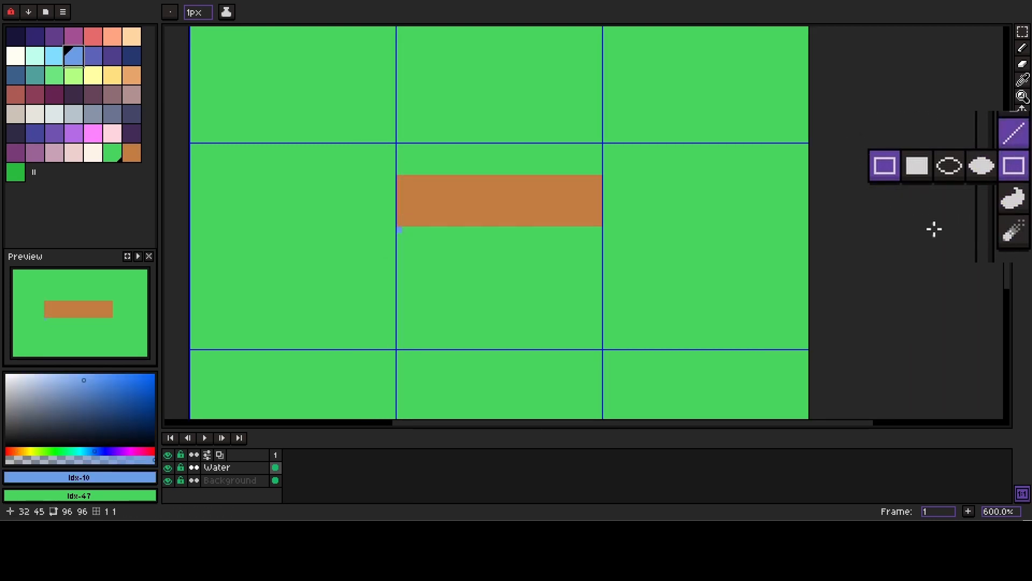
drag(400, 230, 600, 347)
scroll(574, 259, up, 1)
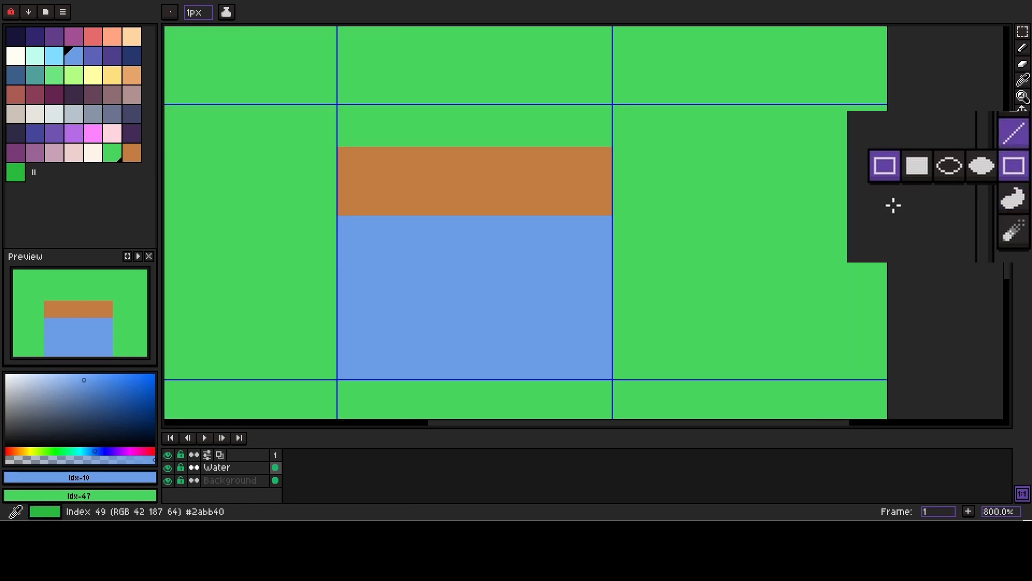
Step: Sample the brown and the water blue as pencil colours and cut a one-pixel-deep blue notch into the brown strip's lower-left edge
click(16, 173)
key(b)
scroll(410, 193, up, 1)
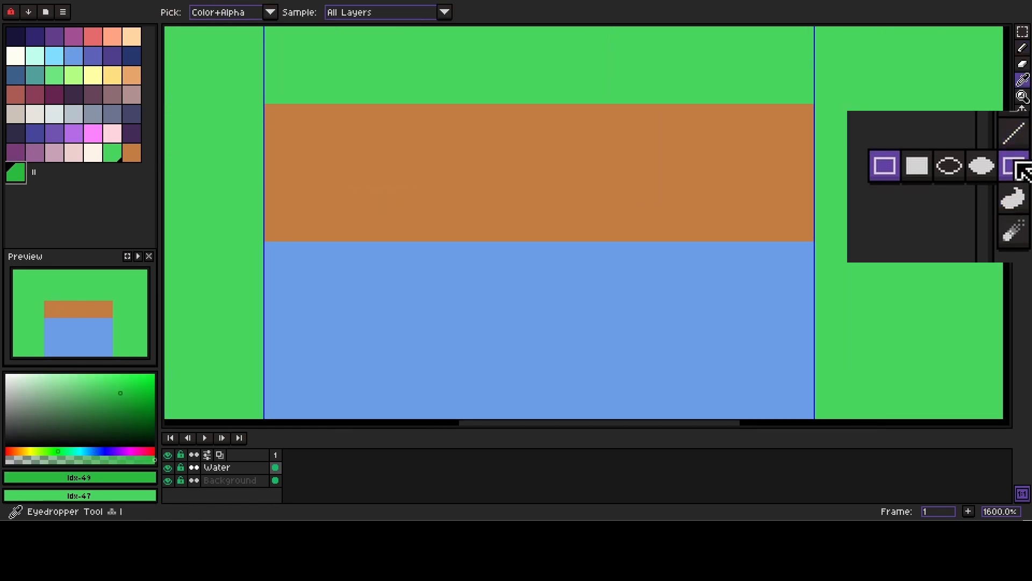
alt+click(409, 191)
alt+right_click(341, 250)
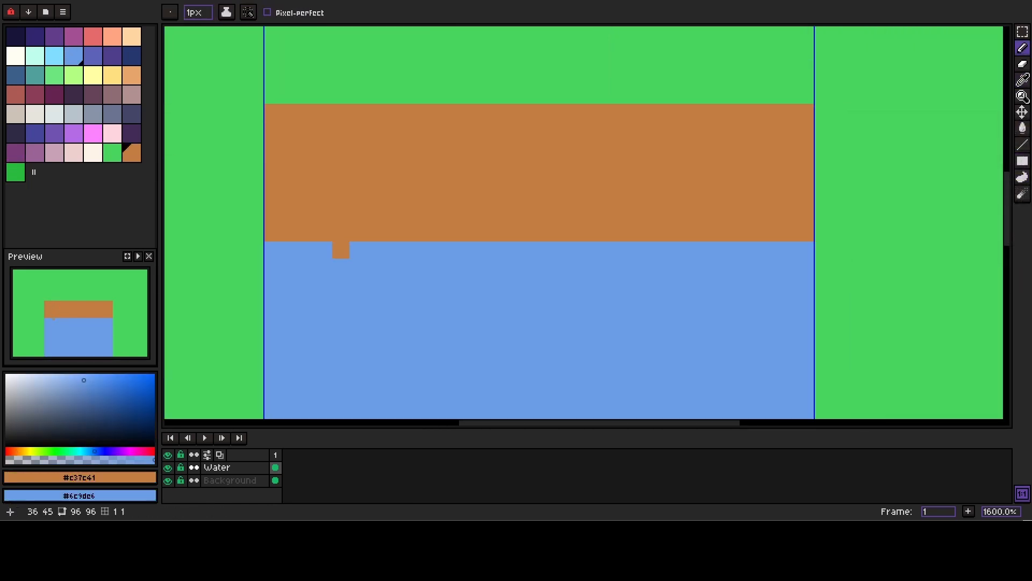
drag(358, 232, 411, 234)
drag(475, 285, 422, 288)
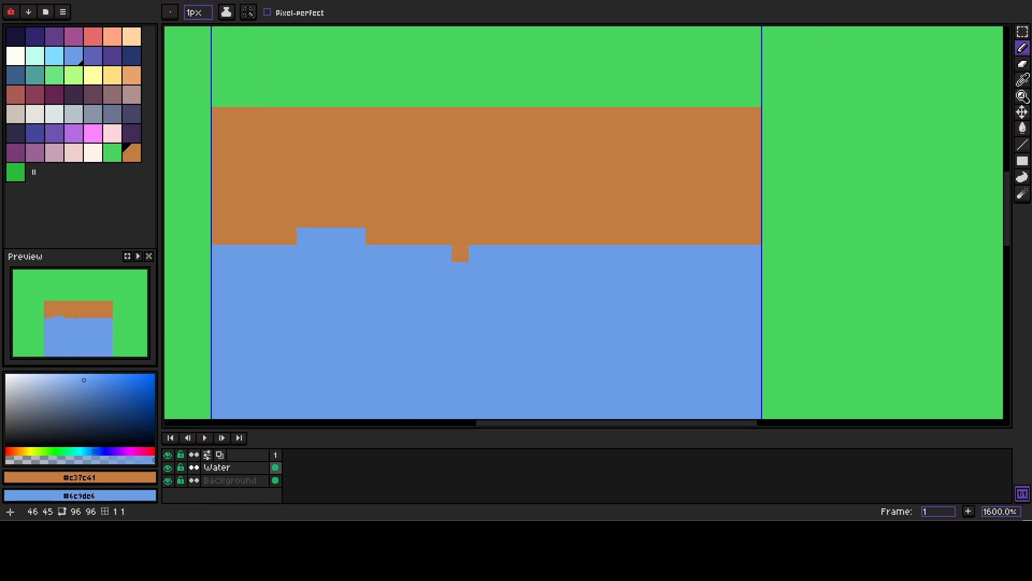
Step: Roughen the rest of the brown strip's lower edge with one-pixel brown bumps and blue notches up to the tile's right border
drag(408, 253, 444, 253)
right_click(503, 237)
click(564, 253)
right_click(529, 236)
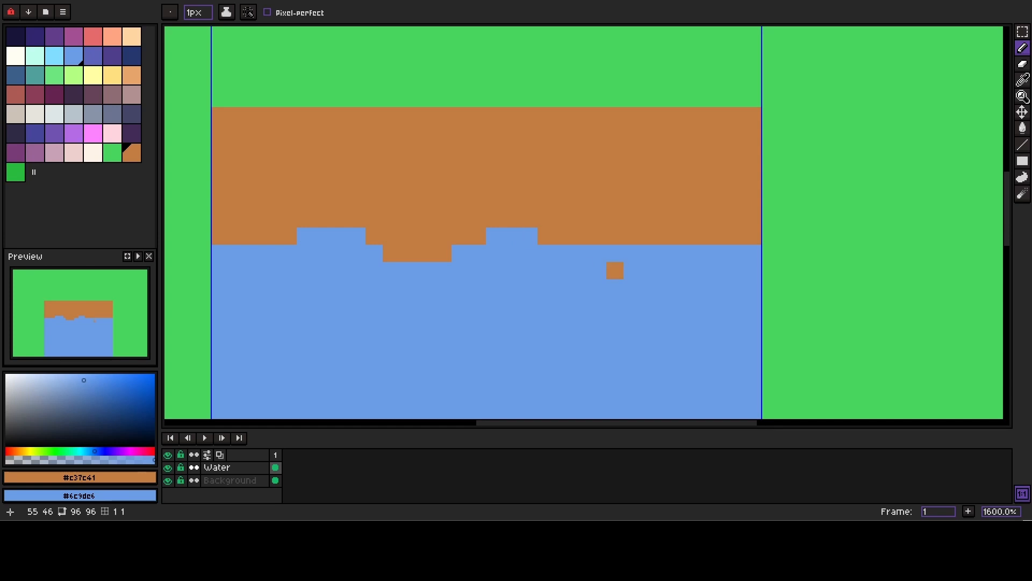
right_click(632, 236)
right_click(649, 236)
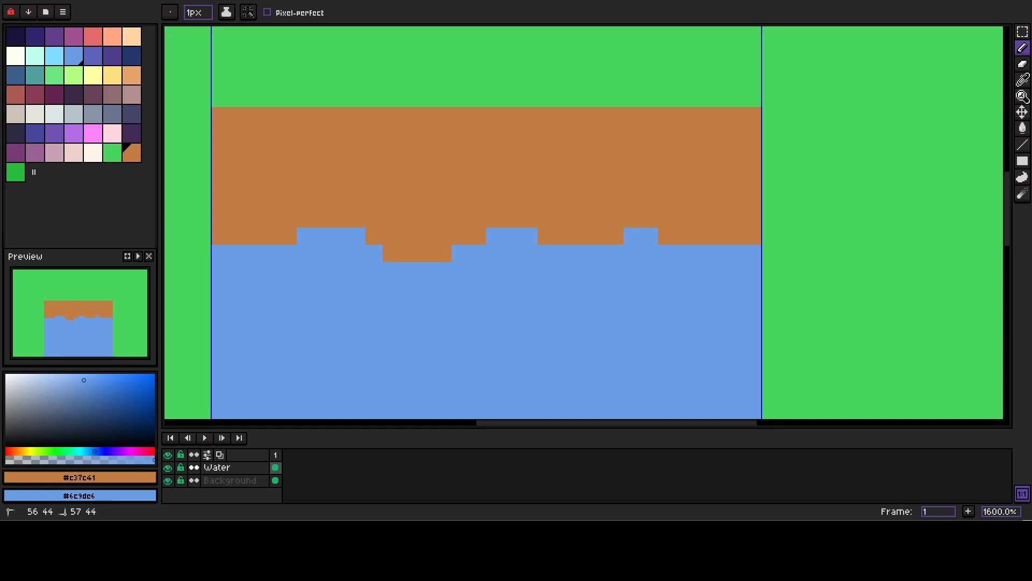
right_click(667, 236)
right_click(615, 236)
click(702, 253)
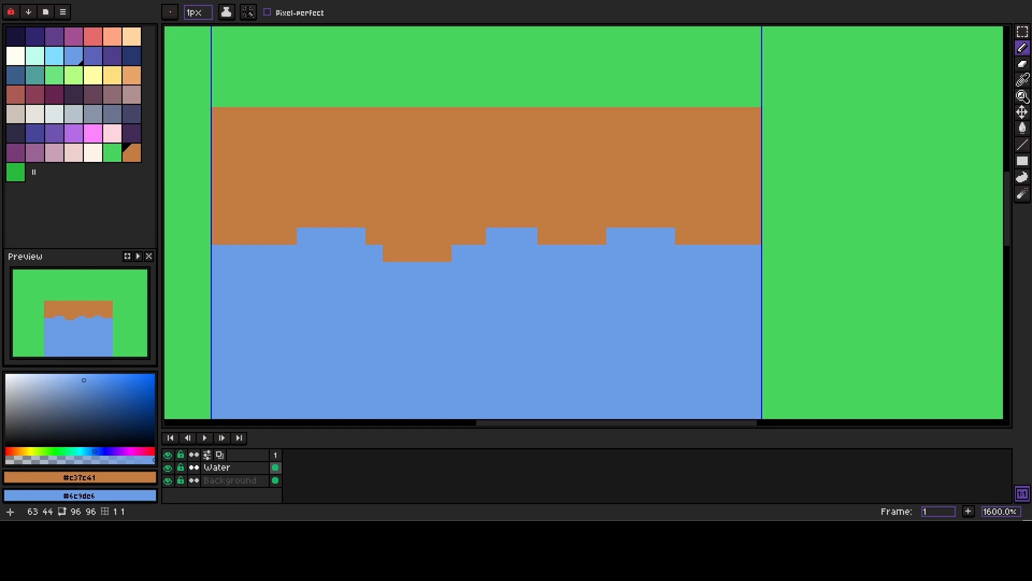
click(667, 236)
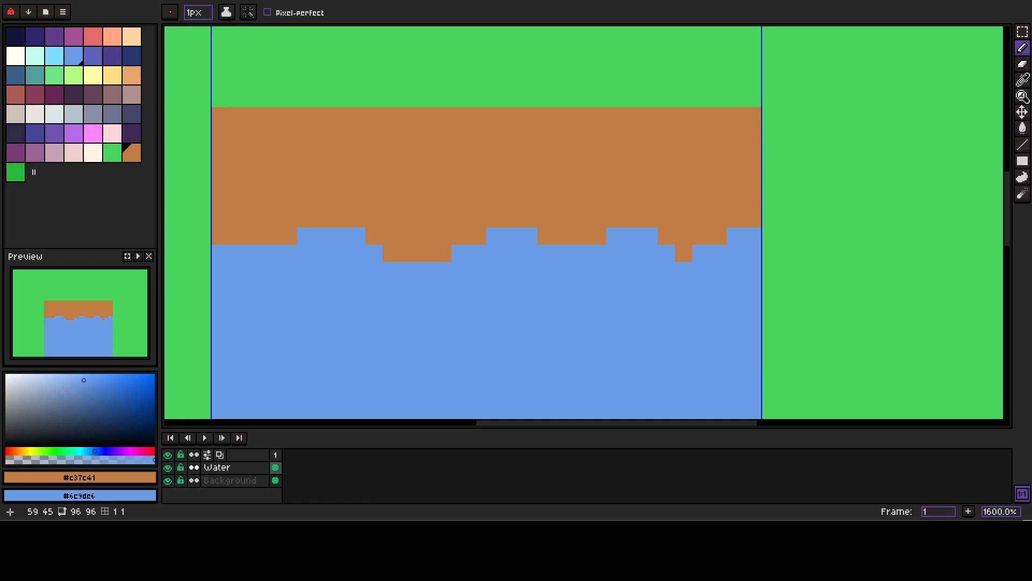
Step: Draw a one-pixel dark-green zigzag line across the left half of the brown strip, redrawing its first peak one pixel higher
drag(529, 270, 535, 284)
click(16, 172)
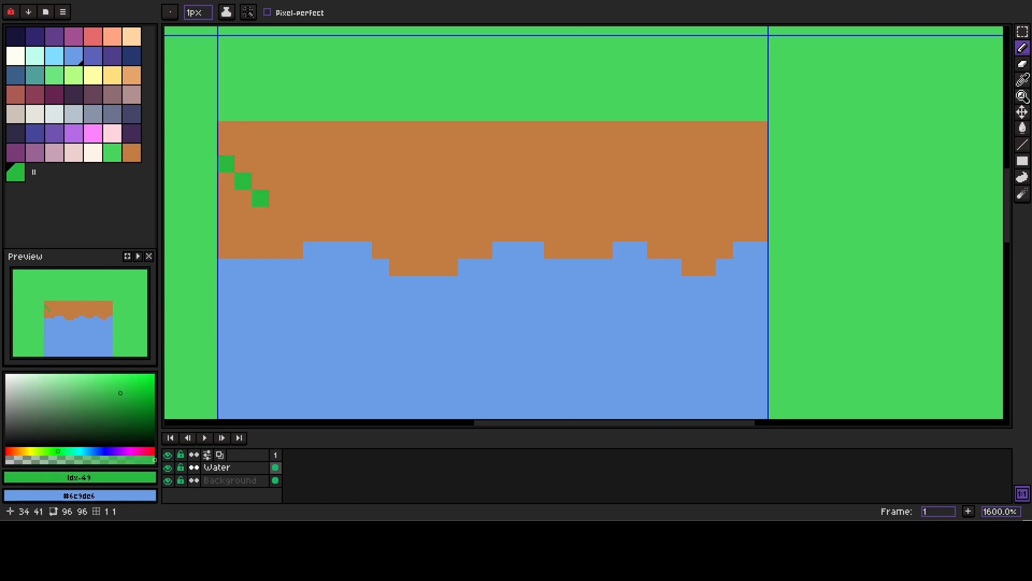
click(278, 198)
click(278, 215)
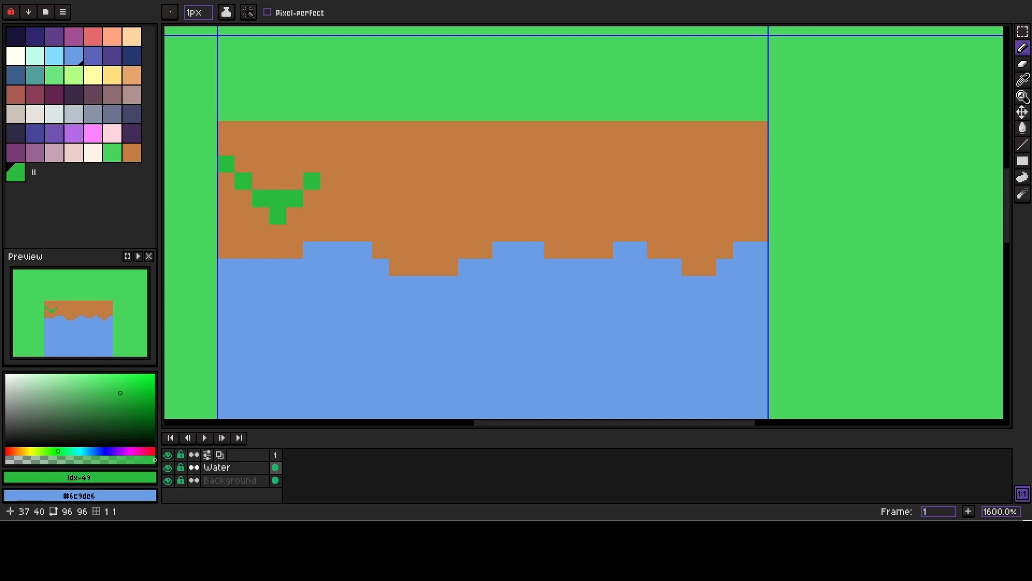
drag(330, 165, 363, 181)
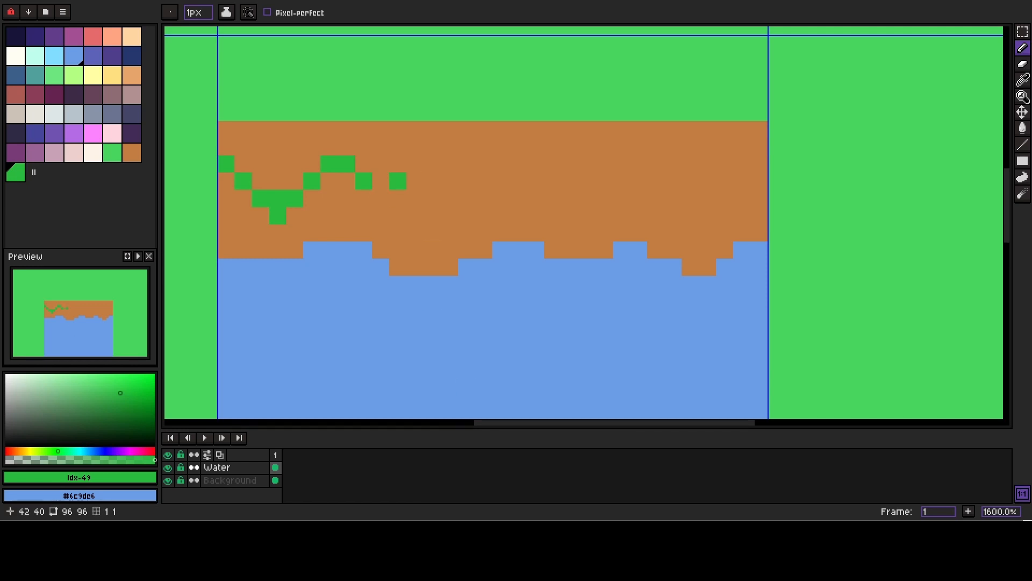
key(ctrl+z)
mouse_move(346, 146)
mouse_down()
mouse_move(380, 147)
mouse_move(380, 164)
mouse_move(398, 164)
mouse_move(398, 181)
mouse_move(398, 164)
mouse_move(432, 198)
mouse_up()
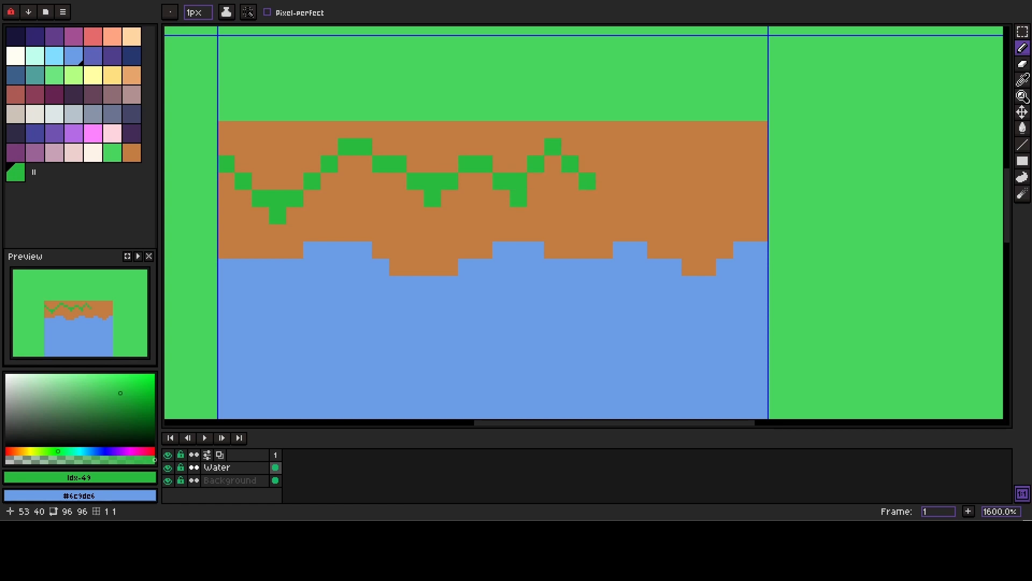
Step: Continue the dark-green zigzag line through the right part of the brown strip to the tile's right border
drag(605, 198, 484, 232)
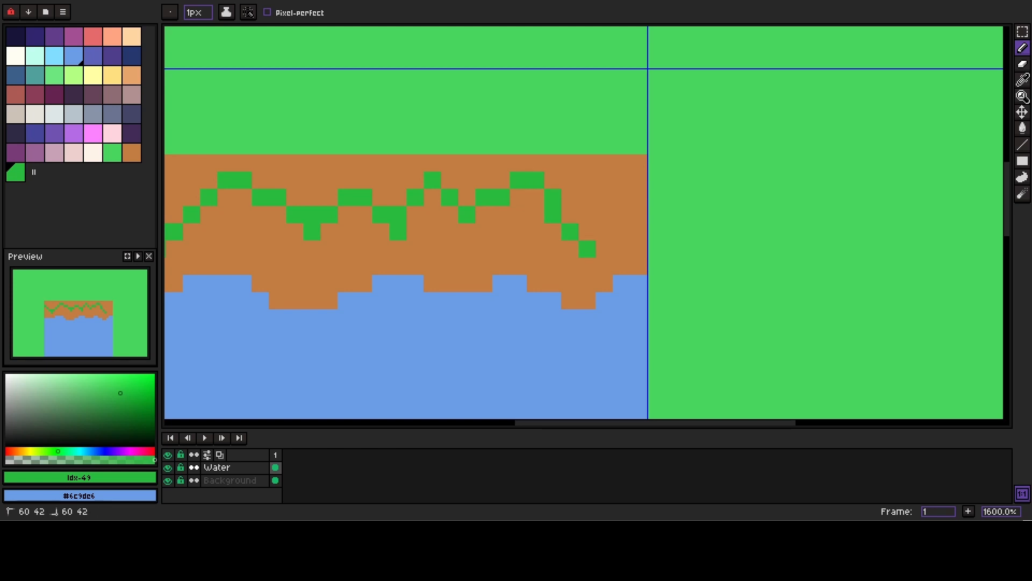
click(588, 233)
click(604, 232)
click(639, 180)
scroll(613, 210, left, 5)
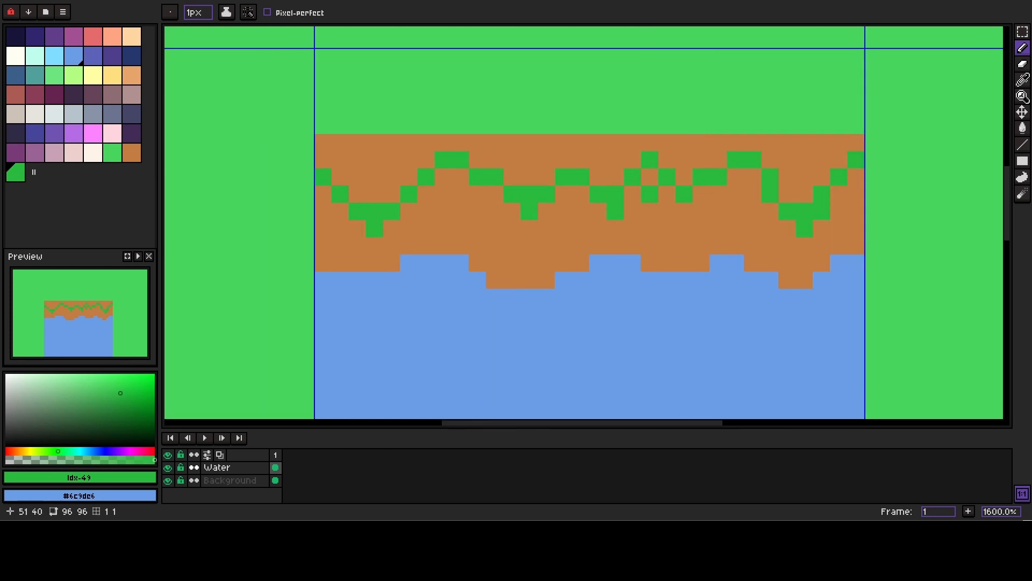
Step: Fill the brown area above the zigzag line with dark green using the Paint Bucket
scroll(645, 228, down, 3)
scroll(672, 218, up, 3)
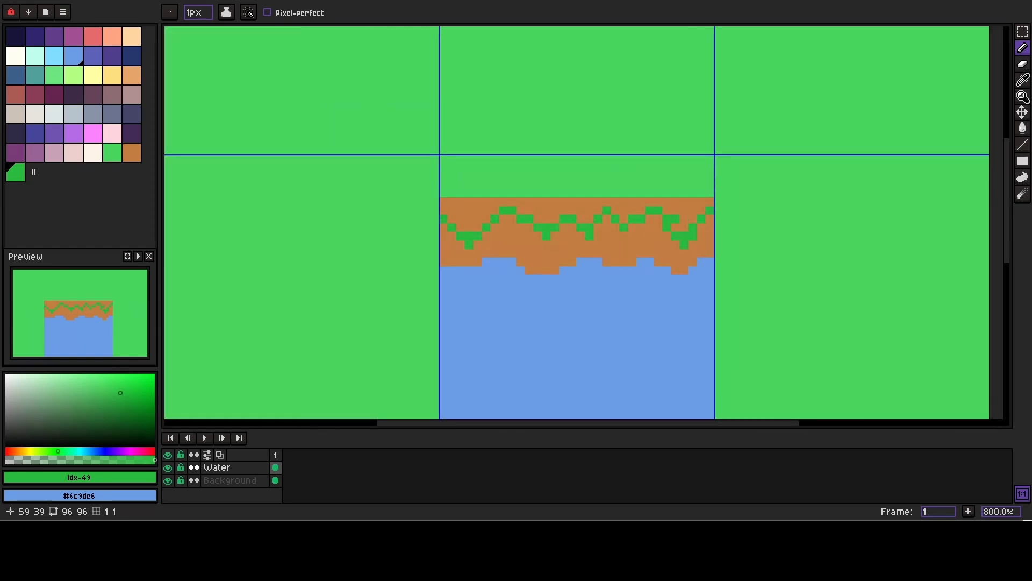
key(b)
click(671, 221)
scroll(671, 221, down, 1)
scroll(591, 226, down, 2)
scroll(661, 219, up, 4)
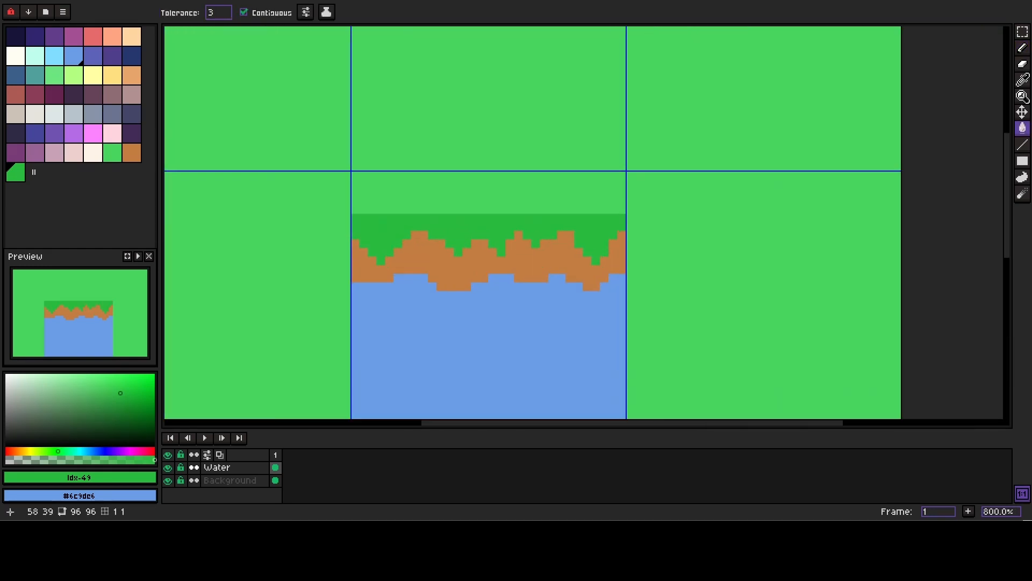
Step: Refine the grass's lower edge with single dark-green and brown pixels, making its points more jagged
key(b)
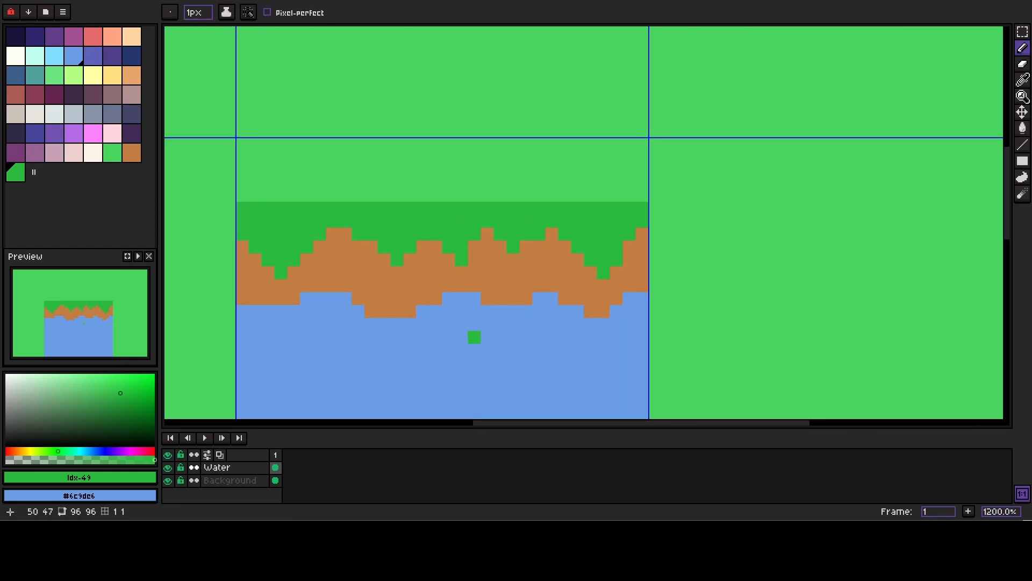
drag(323, 237, 345, 189)
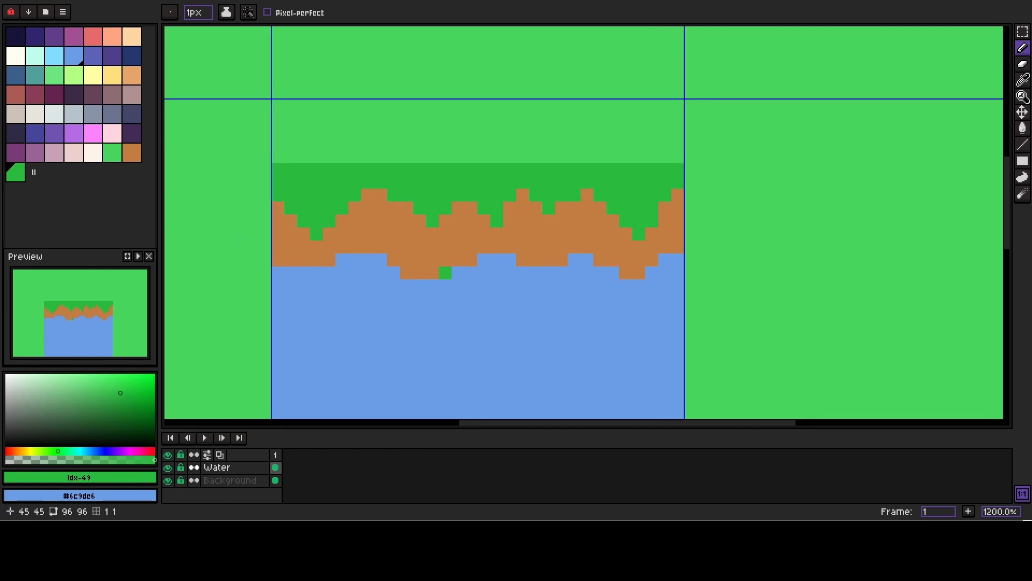
scroll(344, 236, up, 3)
alt+right_click(349, 245)
scroll(350, 244, down, 5)
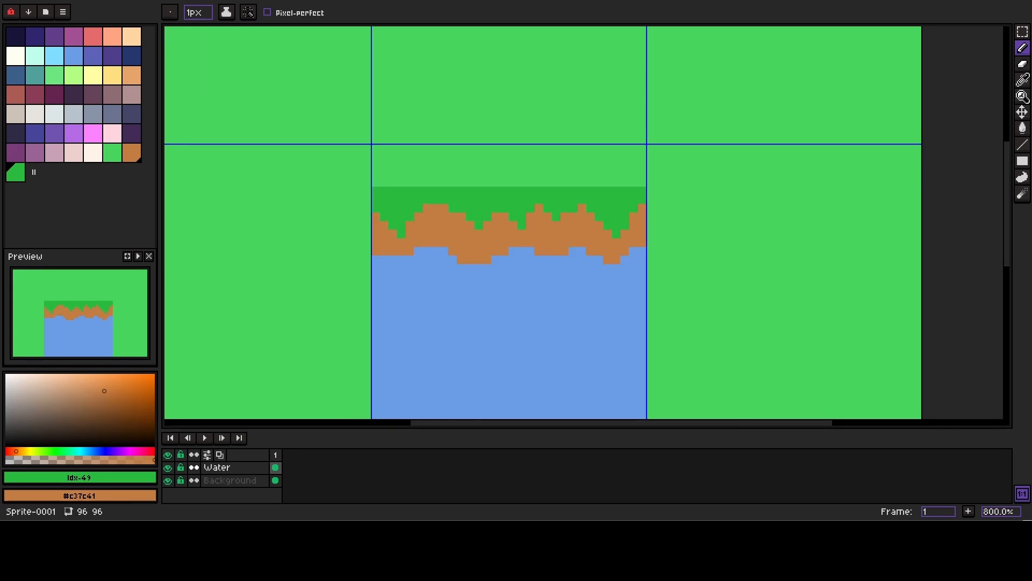
scroll(446, 226, up, 3)
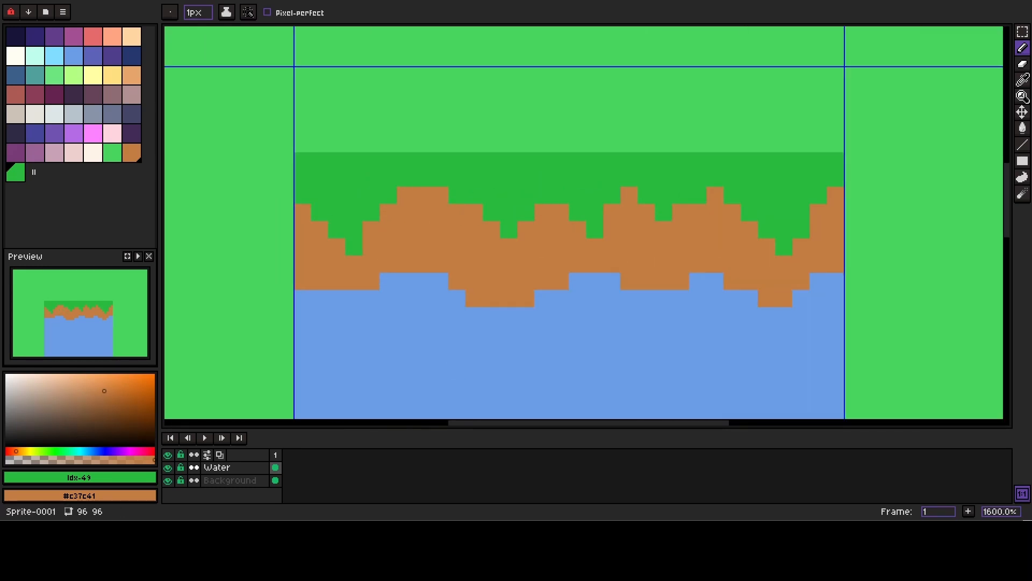
click(475, 247)
Step: Carve light-green notches one to two pixels deep into the left half of the grass strip's upper edge
scroll(474, 247, up, 2)
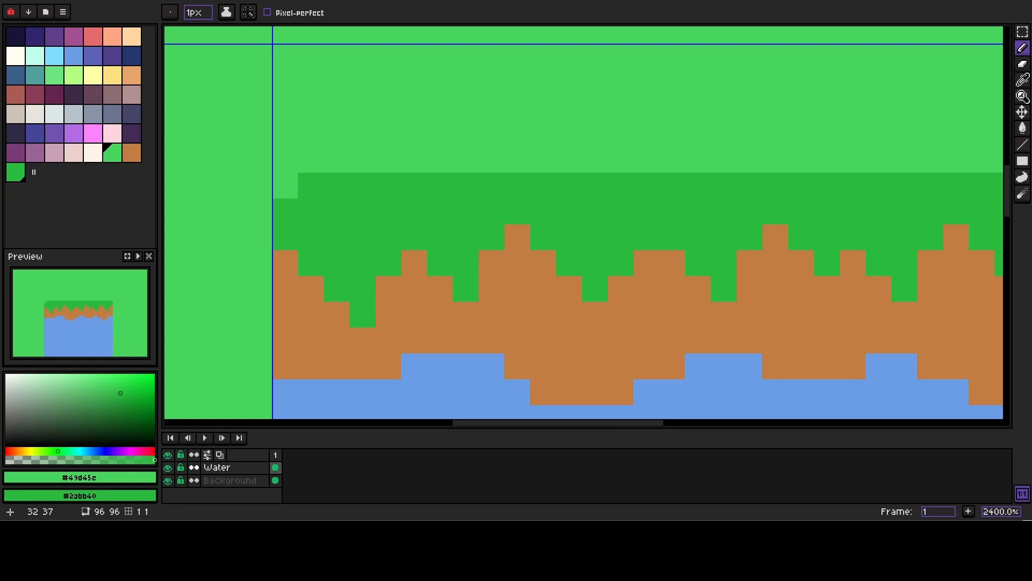
drag(286, 186, 311, 185)
click(337, 186)
click(363, 212)
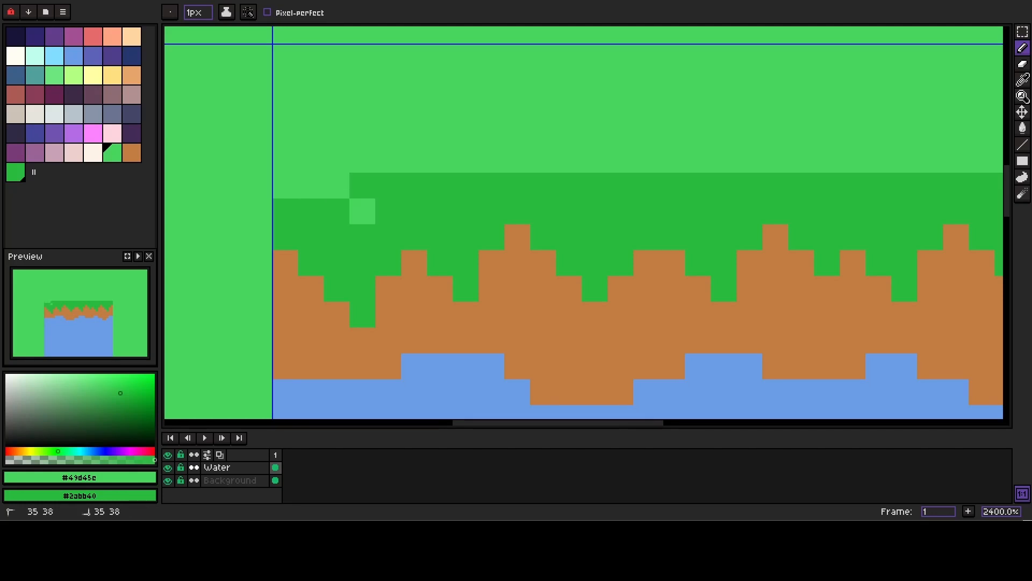
drag(363, 211, 337, 212)
mouse_move(362, 186)
mouse_down()
mouse_move(414, 186)
mouse_move(440, 212)
mouse_up()
drag(465, 212, 466, 186)
click(349, 189)
mouse_move(569, 185)
mouse_down()
mouse_move(427, 190)
mouse_move(453, 189)
mouse_move(504, 237)
mouse_move(530, 214)
mouse_up()
click(453, 216)
click(479, 190)
Step: Carve matching light-green notches into the right half of the grass strip's upper edge
scroll(465, 221, down, 4)
scroll(451, 216, up, 3)
scroll(441, 219, up, 1)
drag(607, 214, 632, 239)
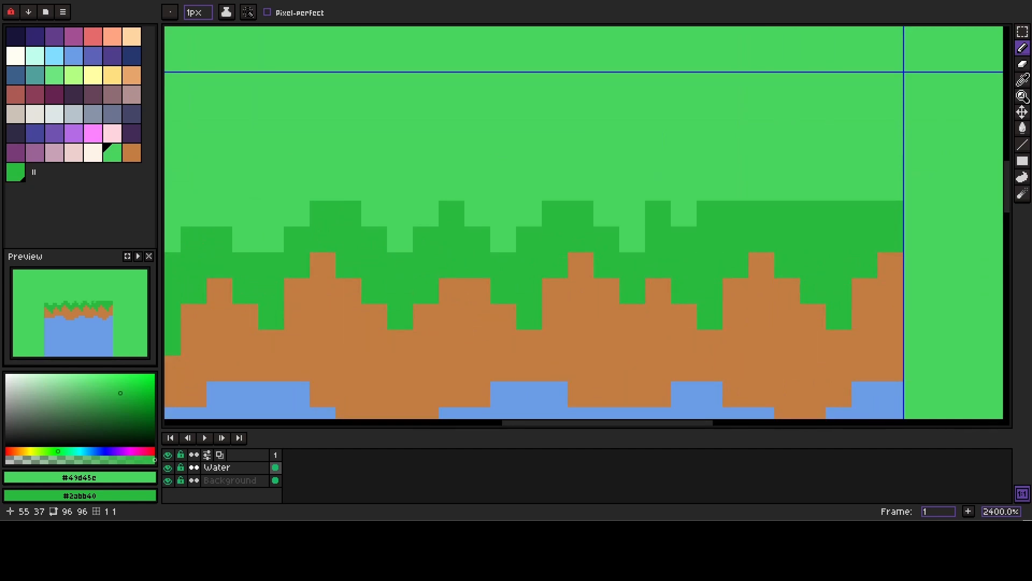
click(684, 214)
drag(787, 213, 813, 239)
click(865, 214)
Step: Sample the dark green and add blade-tip pixels above the left and middle parts of the grass
drag(478, 239, 589, 251)
alt+click(588, 277)
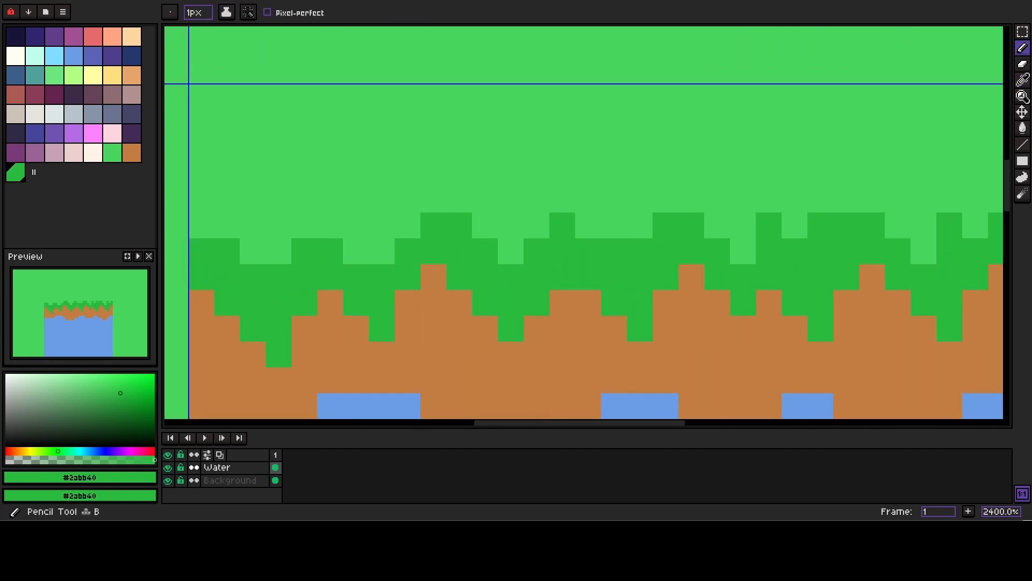
click(614, 224)
click(329, 225)
click(354, 198)
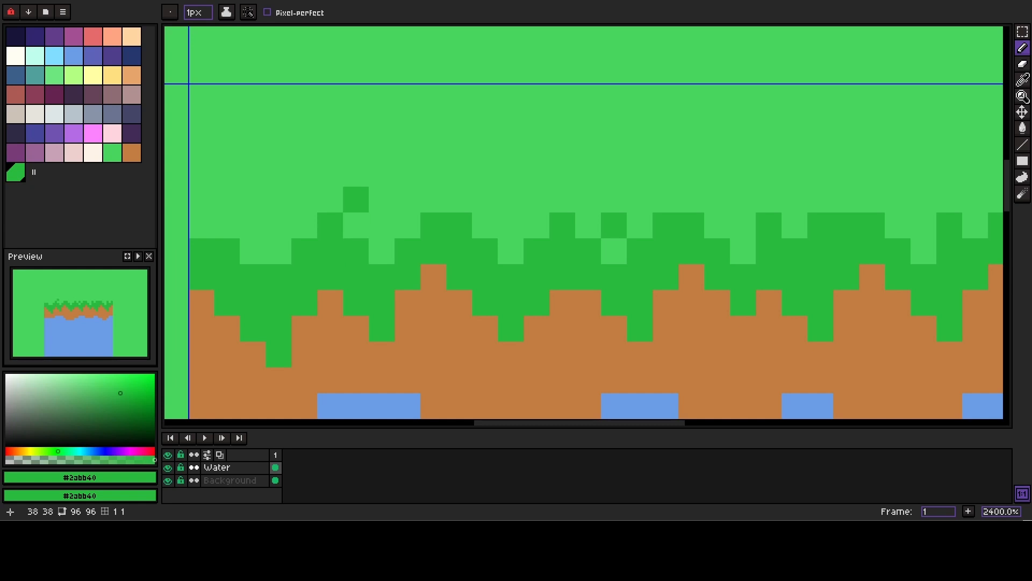
scroll(404, 251, down, 5)
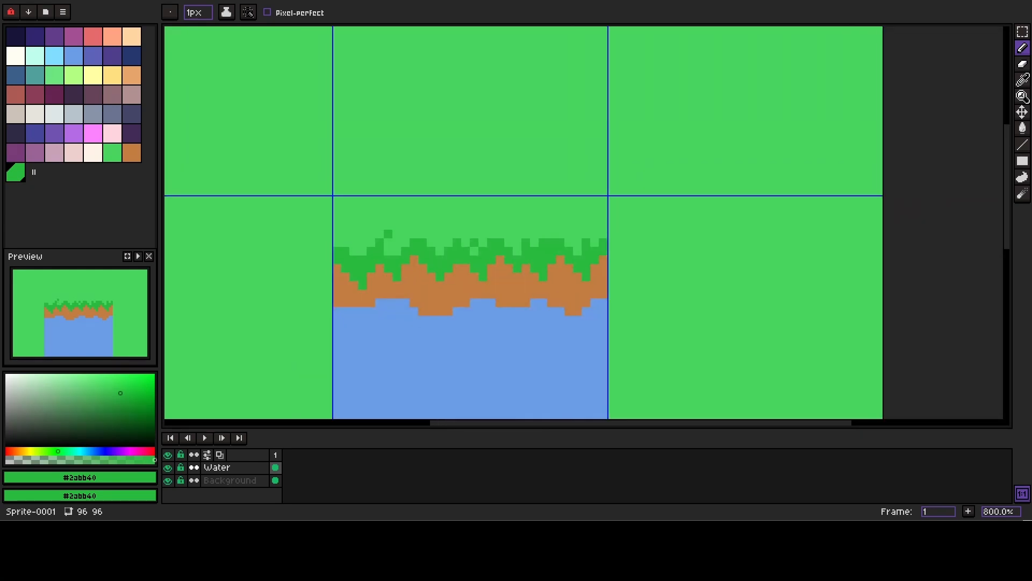
Step: Raise several grass peaks across the tile by adding single dark-green pixels on top of them
scroll(444, 241, up, 5)
click(483, 220)
click(456, 247)
click(740, 221)
click(612, 220)
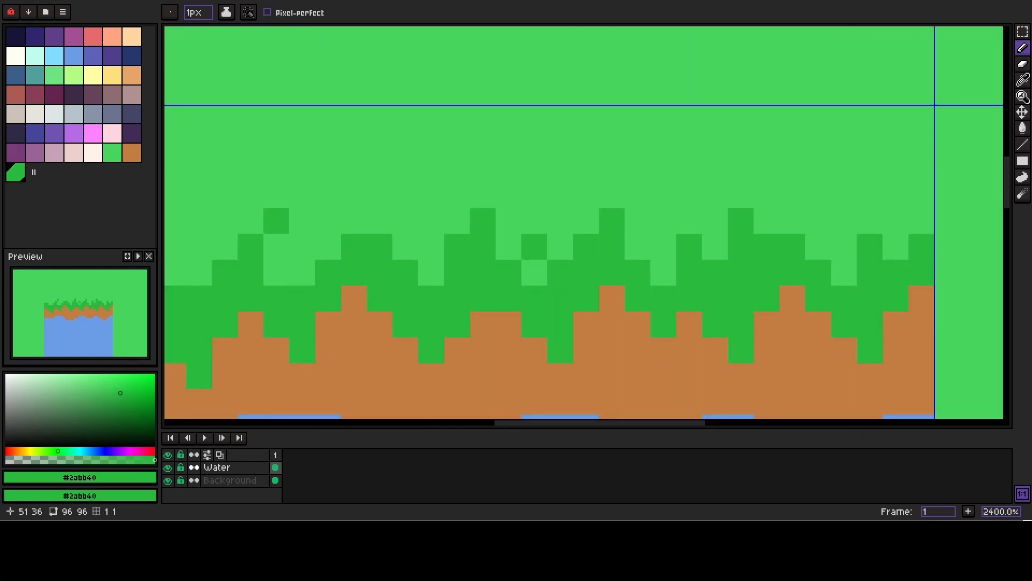
Step: Build a taller dark-green grass blade near the tile's left border
drag(277, 246, 476, 244)
click(347, 243)
click(372, 269)
click(372, 243)
click(347, 218)
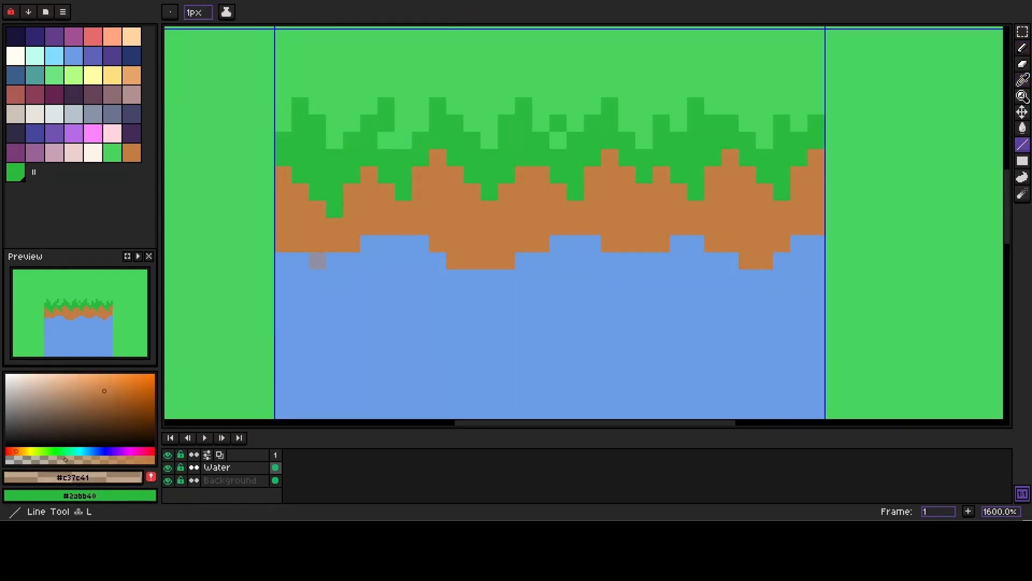
Step: Trace a one-pixel semi-transparent brown line along the water directly under the brown strip, from the tile's left to right border
mouse_move(283, 261)
mouse_down()
mouse_move(352, 261)
mouse_move(420, 243)
mouse_up()
click(437, 261)
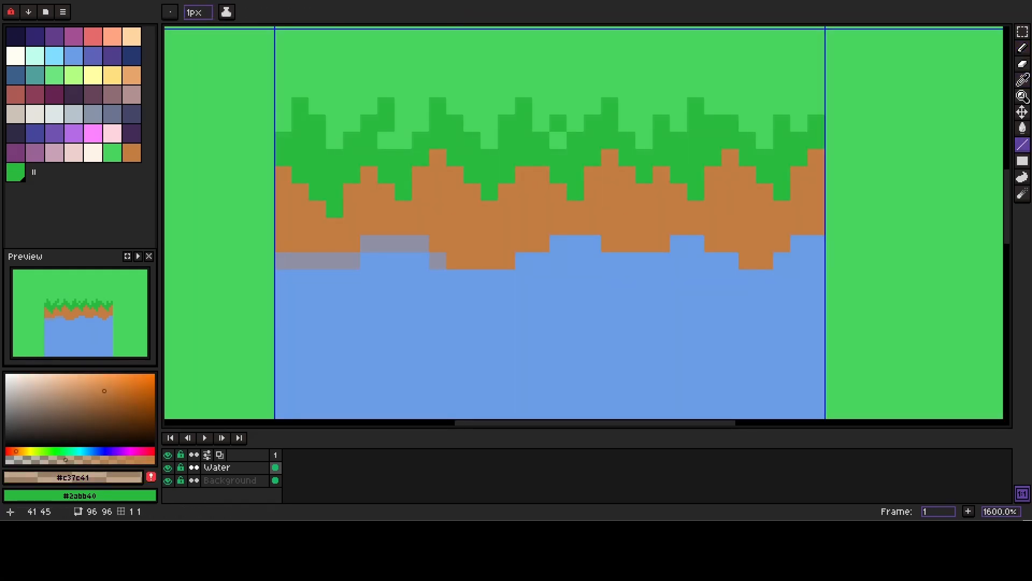
click(454, 278)
drag(455, 278, 541, 261)
drag(558, 244, 696, 243)
drag(713, 260, 764, 278)
click(782, 261)
drag(799, 244, 816, 244)
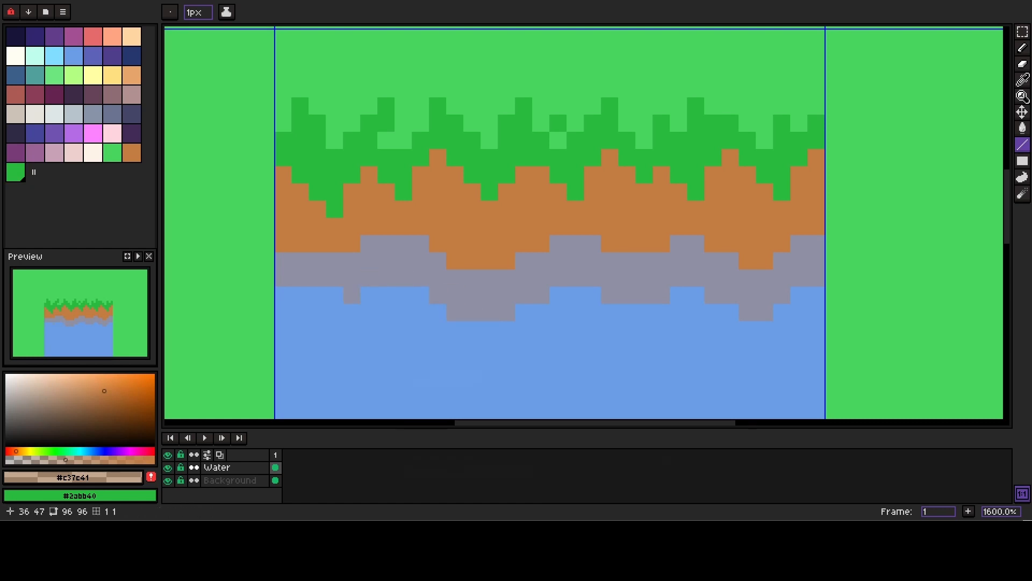
Step: Complete the lower edge of the semi-transparent brown band over the water up to the tile's right border
mouse_move(351, 294)
mouse_down()
mouse_move(284, 295)
mouse_move(351, 312)
mouse_up()
scroll(336, 304, down, 2)
scroll(317, 325, up, 2)
click(488, 469)
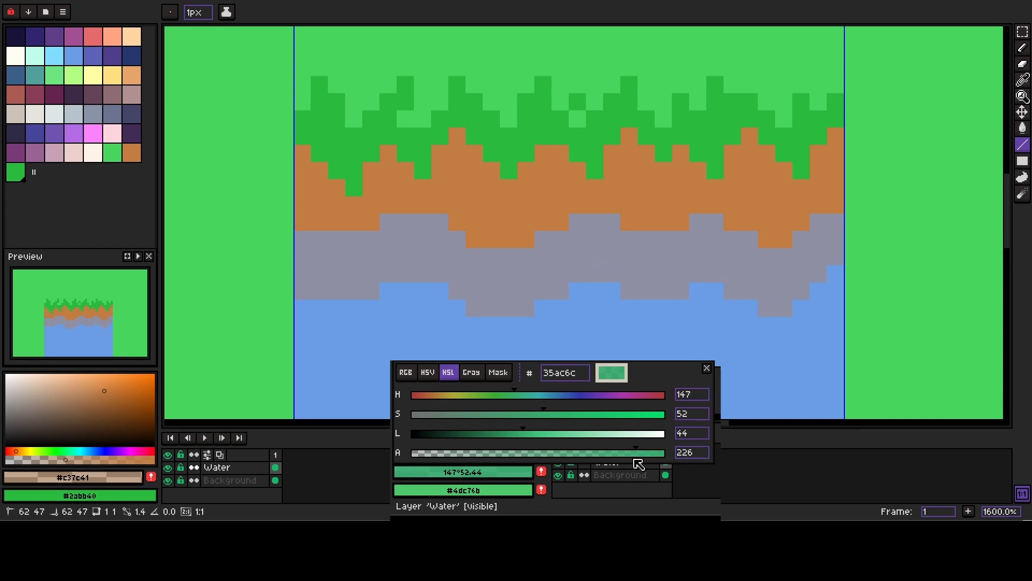
drag(818, 274, 835, 274)
Step: Lower the brown's opacity and trace a fainter one-pixel line across the water directly under the semi-transparent band
drag(681, 325, 621, 301)
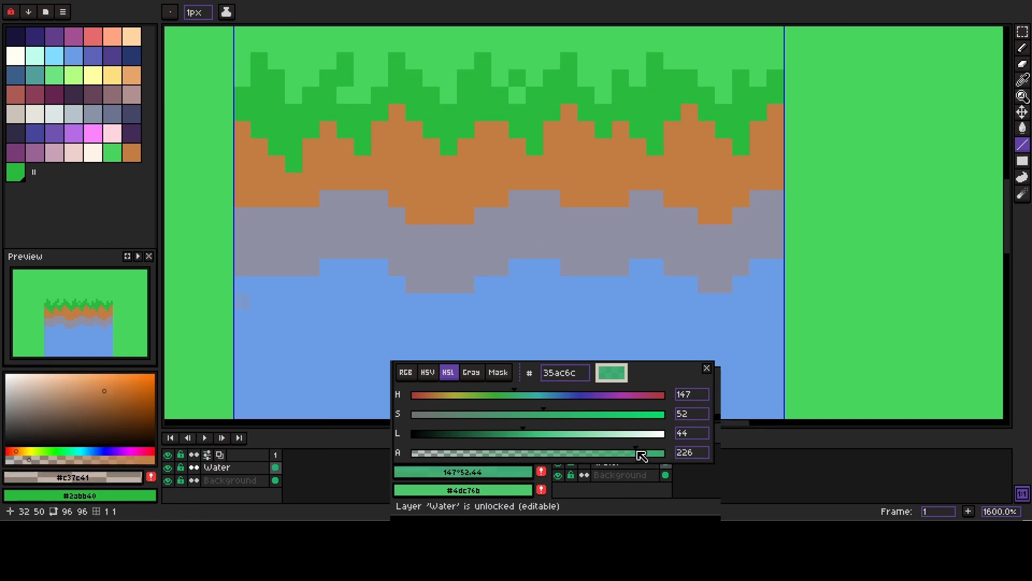
mouse_move(641, 454)
mouse_down()
mouse_move(473, 456)
mouse_move(615, 456)
mouse_up()
drag(345, 267, 381, 268)
click(397, 284)
drag(615, 456, 631, 456)
drag(415, 302, 501, 284)
click(518, 267)
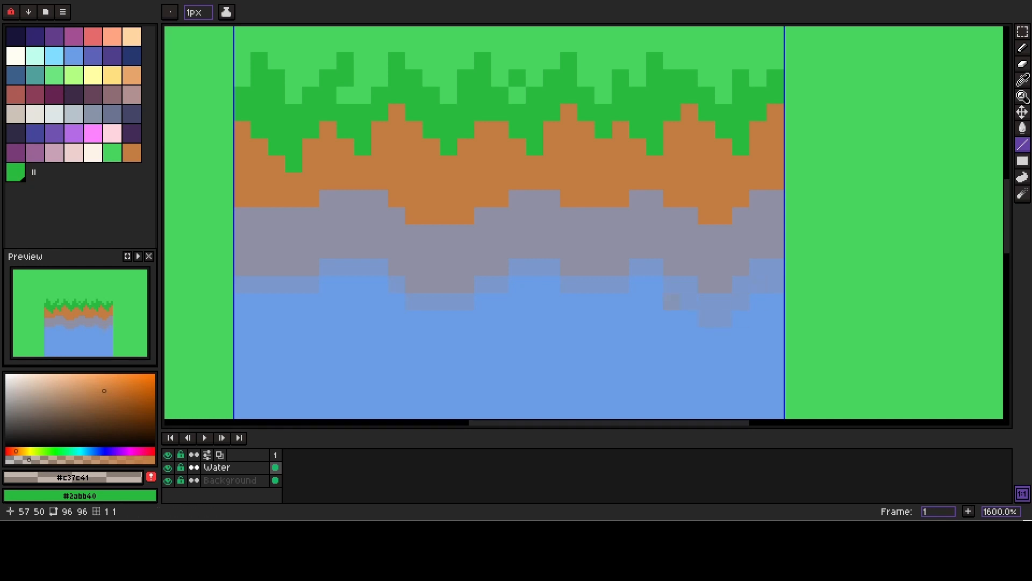
Step: Thicken the faint band with a second row of pixels along its lower edge, back to the tile's left border
drag(500, 301, 414, 319)
click(397, 301)
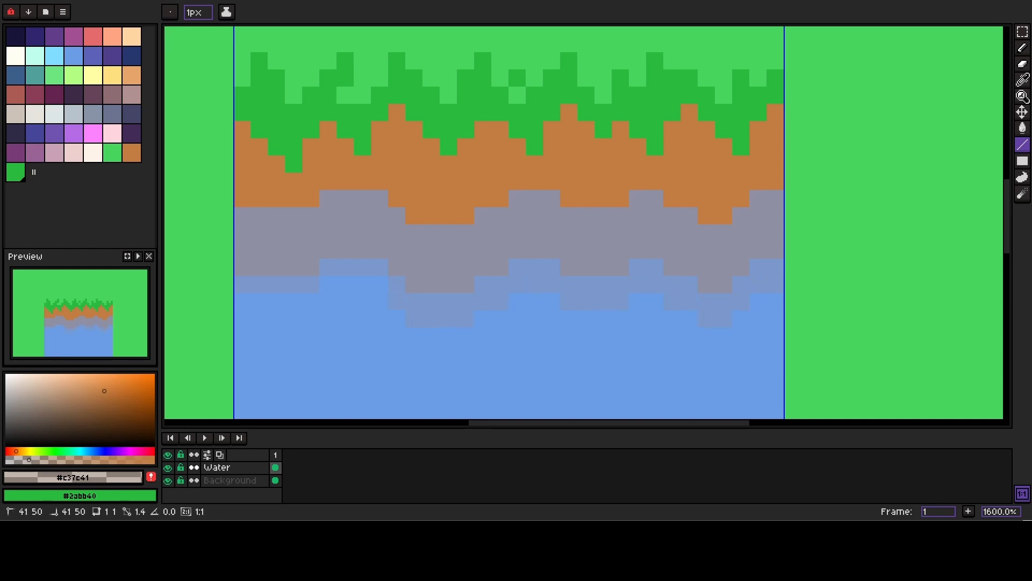
drag(379, 284, 242, 302)
scroll(432, 360, down, 2)
scroll(432, 361, up, 2)
drag(432, 361, 444, 362)
Step: Sample the upper underwater band's grey, set its lightness to 56 and refill the band with it
key(i)
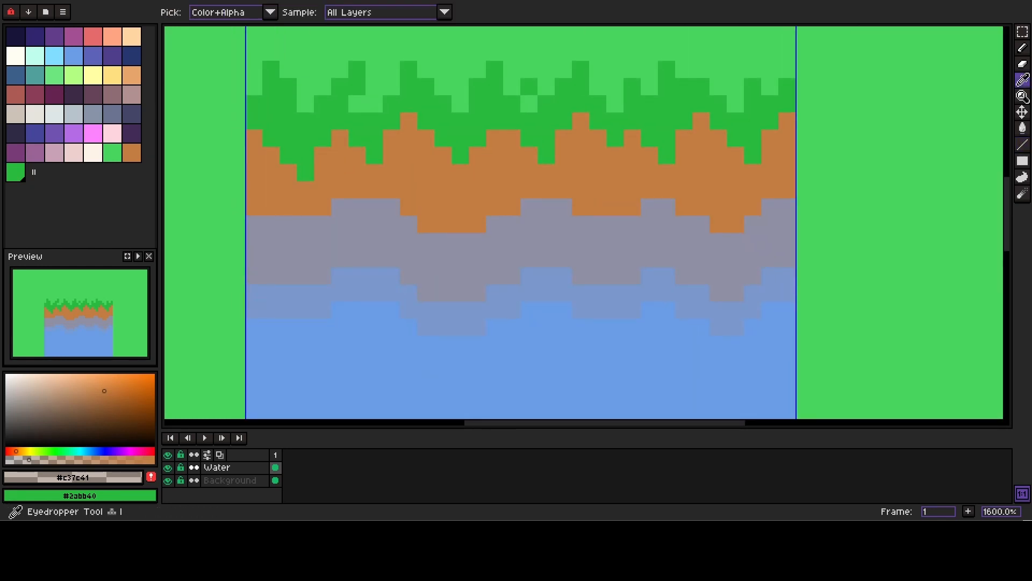
click(444, 259)
click(73, 477)
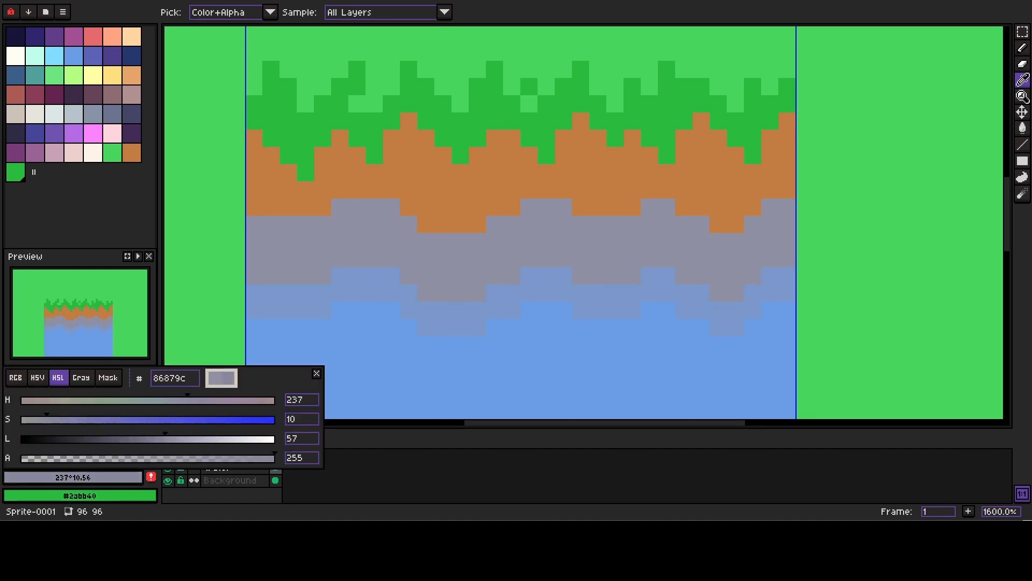
key(g)
click(462, 292)
scroll(462, 293, down, 5)
Step: Set the grey's saturation to 12 and refill the upper underwater band
click(74, 477)
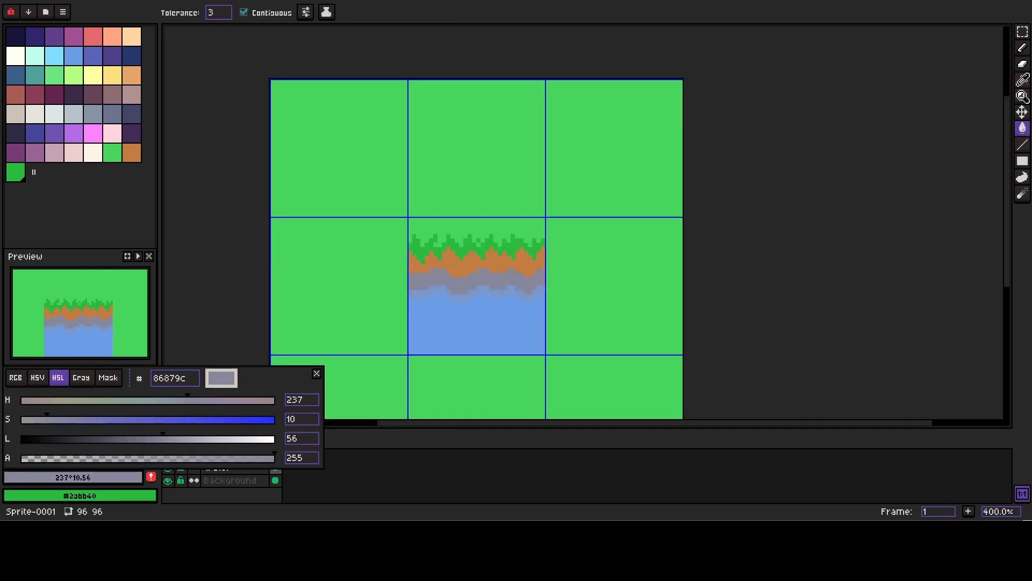
click(51, 419)
click(456, 280)
scroll(457, 280, up, 3)
drag(484, 320, 447, 313)
scroll(410, 323, up, 2)
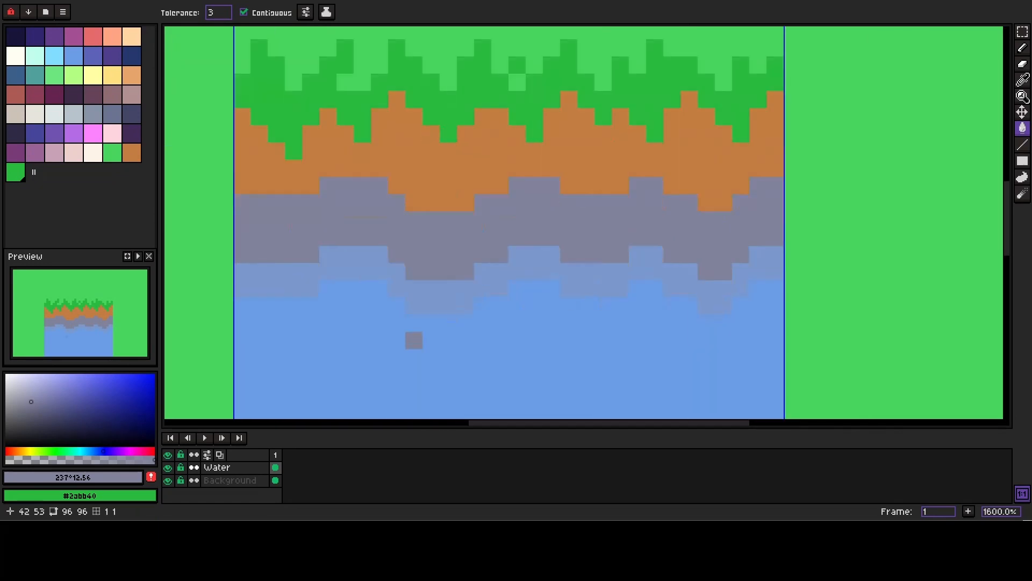
scroll(406, 337, down, 3)
scroll(416, 340, up, 3)
Step: Sample the lower underwater band's blue, set its lightness to 61 and refill that band
key(i)
click(414, 299)
click(73, 477)
drag(181, 438, 175, 438)
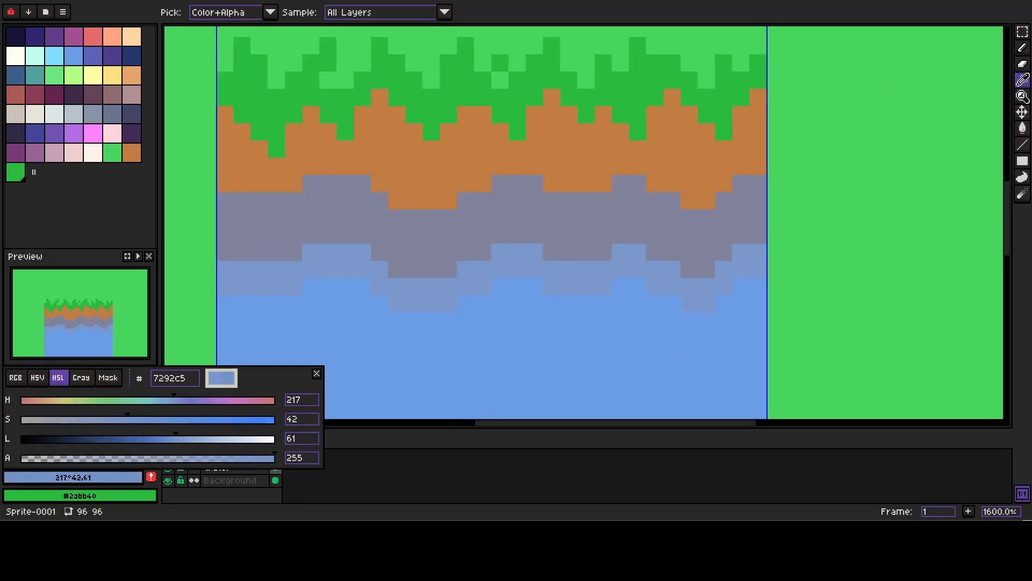
key(g)
click(425, 301)
scroll(425, 303, down, 3)
drag(447, 329, 439, 321)
scroll(417, 285, up, 3)
Step: Sample the dirt bank's brown, change it to hue 39, saturation 59, lightness 42, and fill the bank with it
key(i)
click(389, 215)
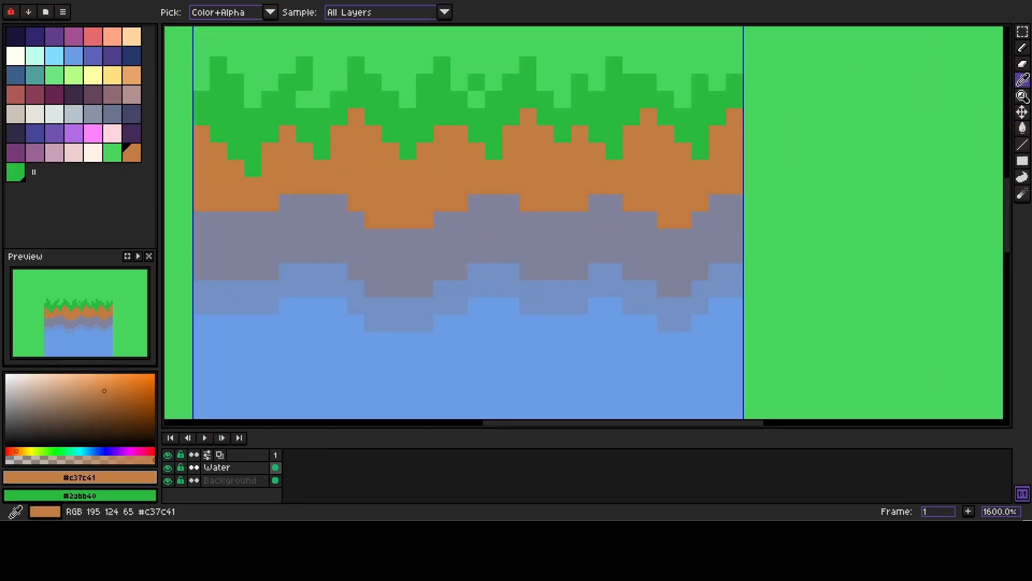
click(73, 477)
drag(42, 400, 50, 400)
drag(147, 439, 135, 439)
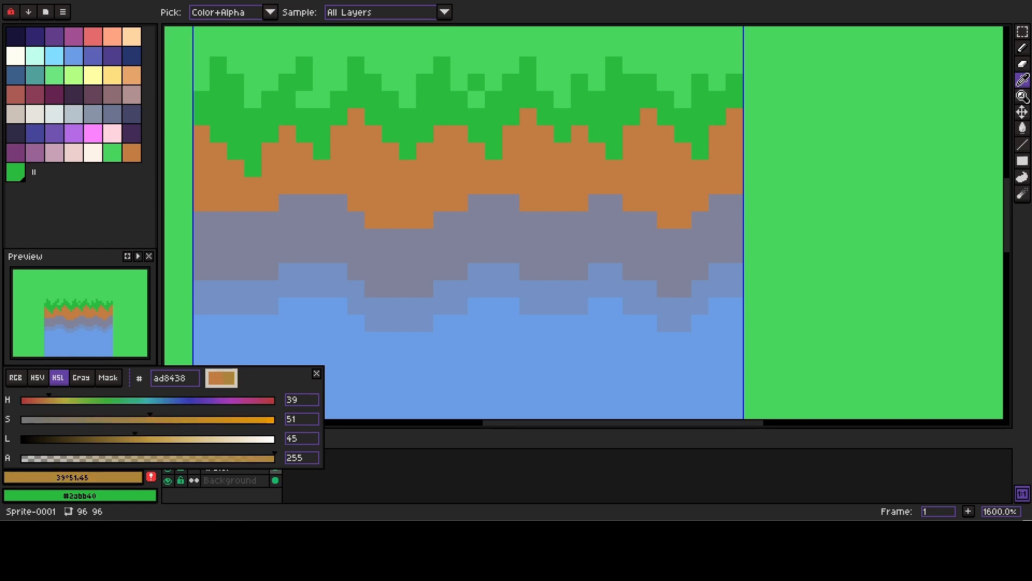
key(g)
scroll(427, 242, down, 2)
scroll(428, 241, down, 1)
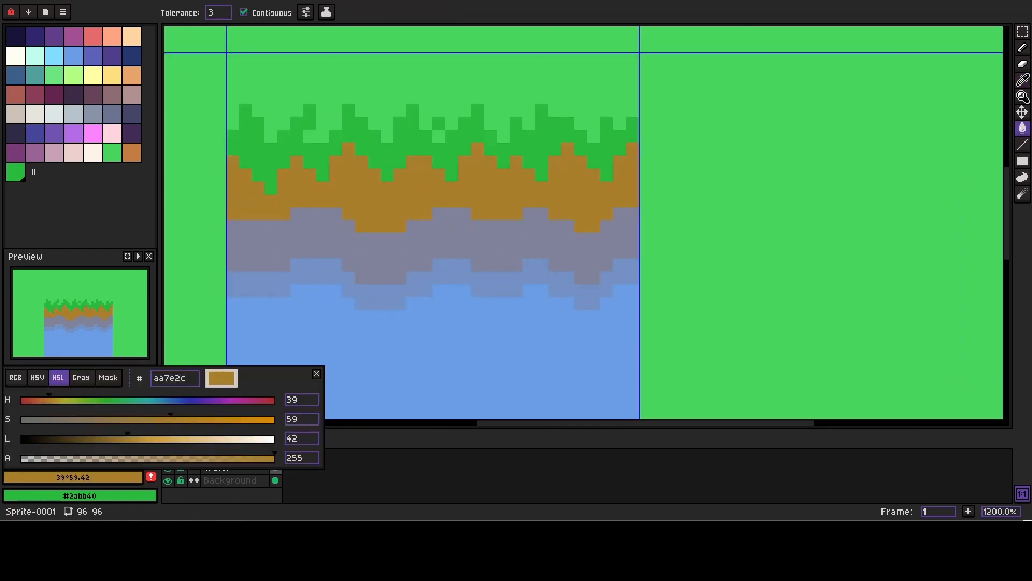
Step: Set the brown's saturation to 34 and refill the dirt bank
drag(171, 419, 107, 420)
click(400, 225)
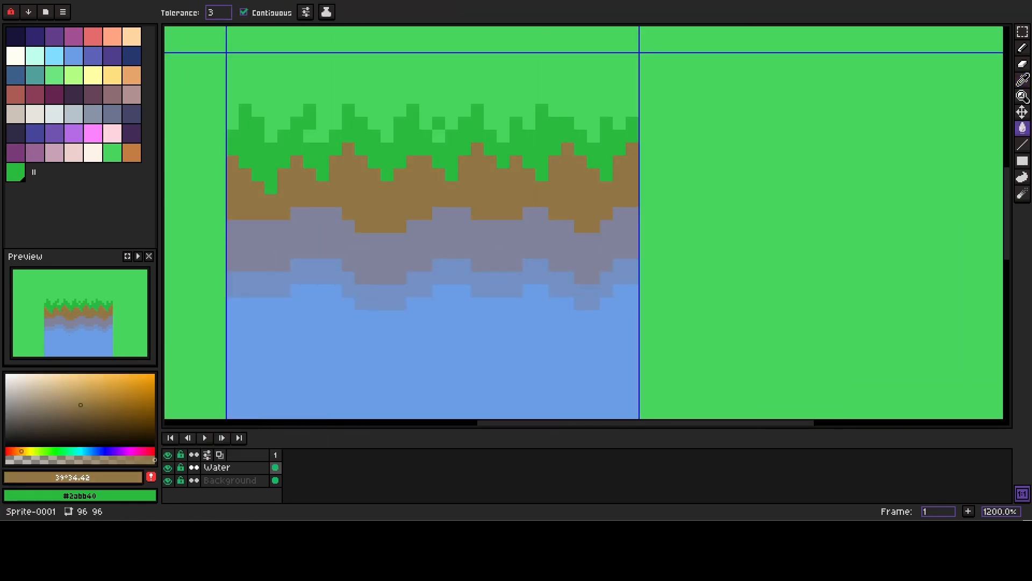
scroll(376, 307, down, 2)
scroll(366, 293, up, 2)
Step: Add the muted brown to the palette, lower its opacity and fill the upper underwater band with it
click(151, 477)
drag(151, 461, 68, 460)
click(382, 272)
scroll(399, 311, down, 3)
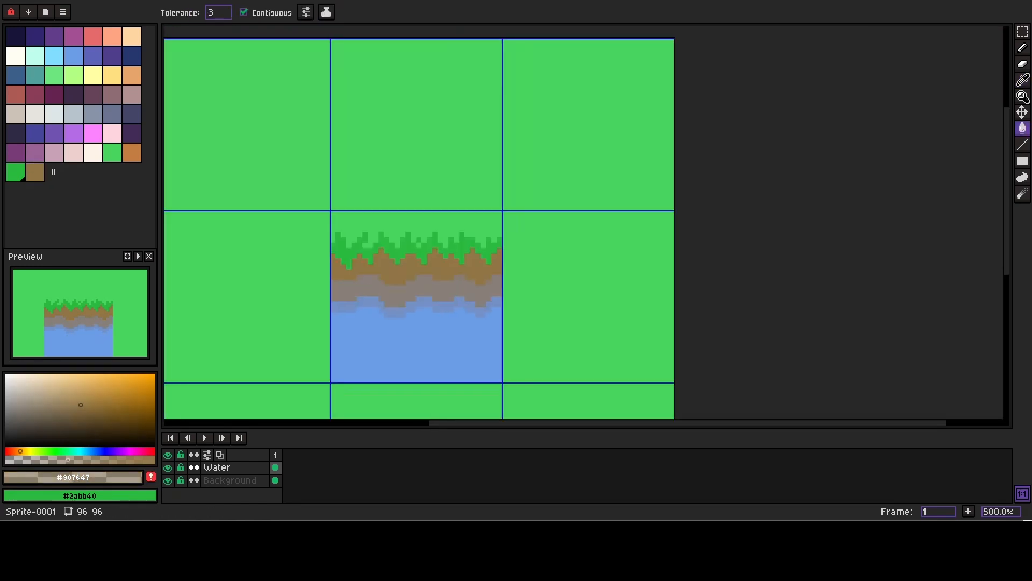
scroll(430, 395, up, 4)
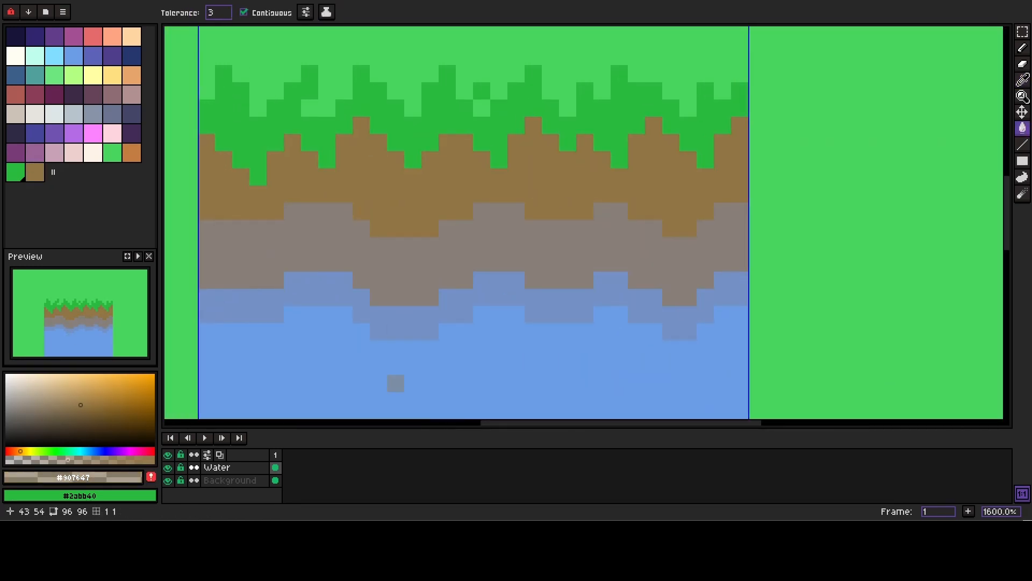
Step: Sample the water blue as the secondary colour, refill the upper underwater band with it and overlay the semi-transparent brown
key(i)
right_click(430, 360)
key(g)
right_click(430, 288)
click(432, 288)
scroll(425, 285, down, 4)
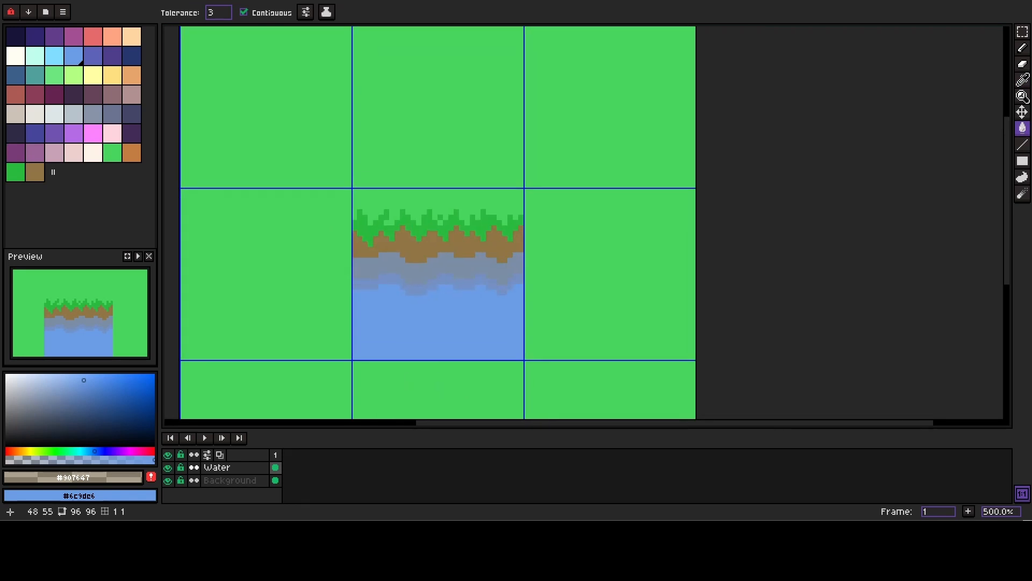
scroll(415, 290, up, 4)
right_click(398, 316)
key(ctrl+z)
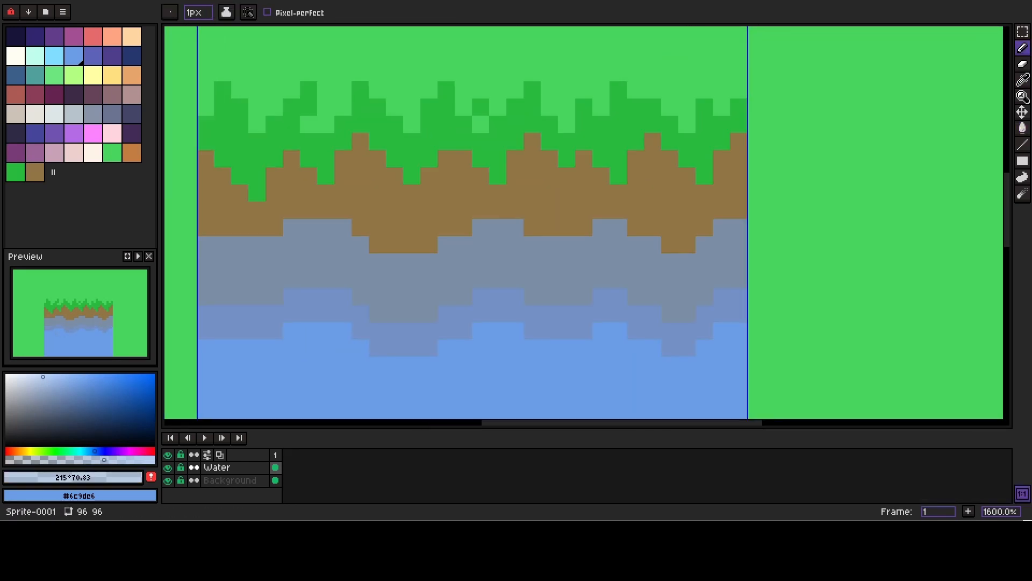
Step: Draw a one-pixel semi-transparent pale-blue line (HSL 215, 70, 83) along the waterline directly under the dirt bank
mouse_move(206, 245)
mouse_down()
mouse_move(361, 244)
mouse_move(430, 262)
mouse_move(480, 227)
mouse_move(636, 245)
mouse_move(687, 262)
mouse_move(721, 227)
mouse_up()
scroll(644, 286, down, 6)
scroll(473, 275, up, 7)
drag(623, 308, 453, 308)
scroll(436, 310, down, 1)
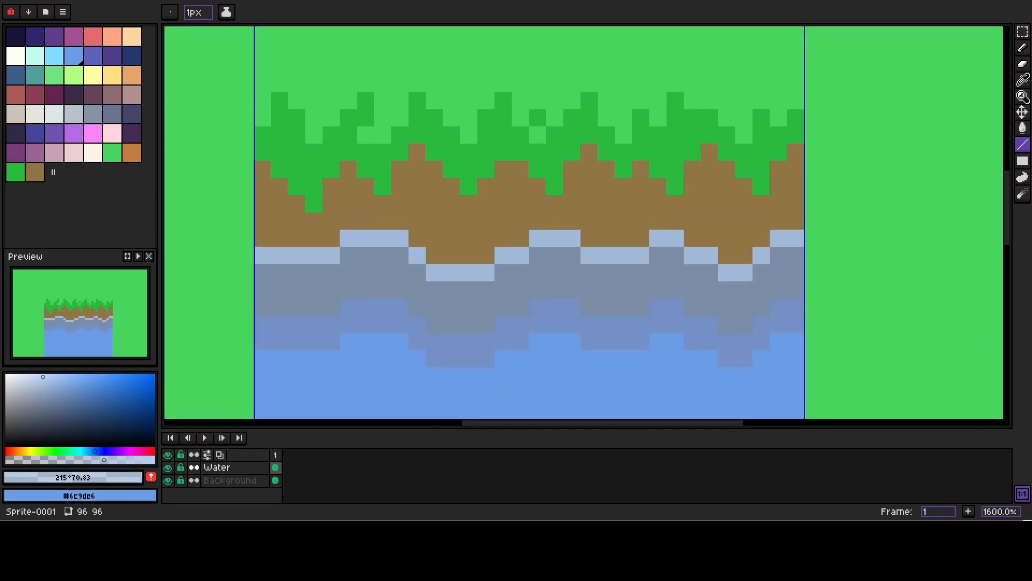
Step: Lower the pale blue's opacity and add short, fainter highlight segments beneath the waterline across the tile
drag(104, 460, 48, 459)
click(296, 272)
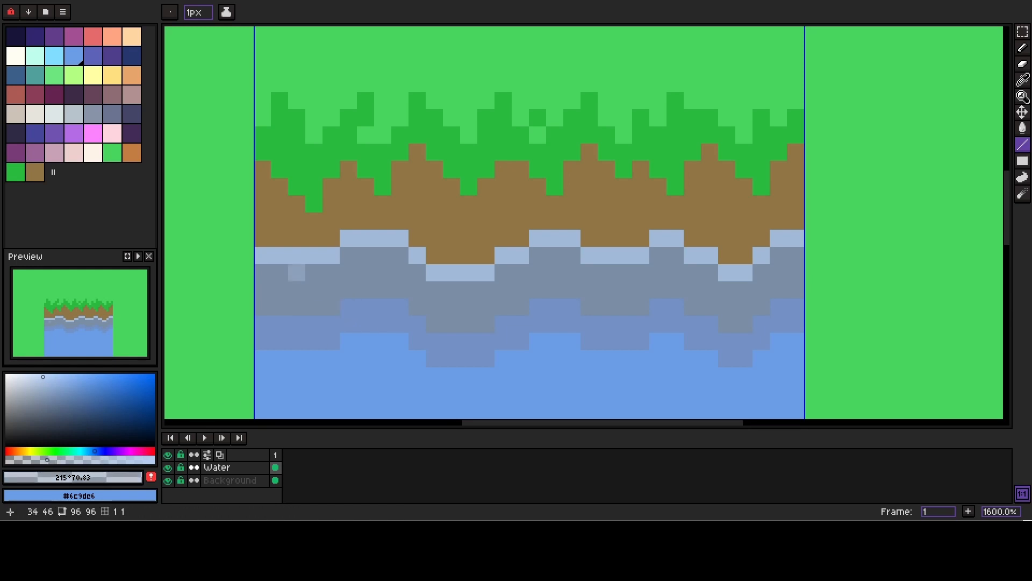
mouse_move(263, 273)
mouse_down()
mouse_move(366, 255)
mouse_move(434, 290)
mouse_move(469, 290)
mouse_move(538, 272)
mouse_move(503, 273)
mouse_move(538, 256)
mouse_move(589, 272)
mouse_move(640, 272)
mouse_move(606, 273)
mouse_move(658, 256)
mouse_up()
click(658, 255)
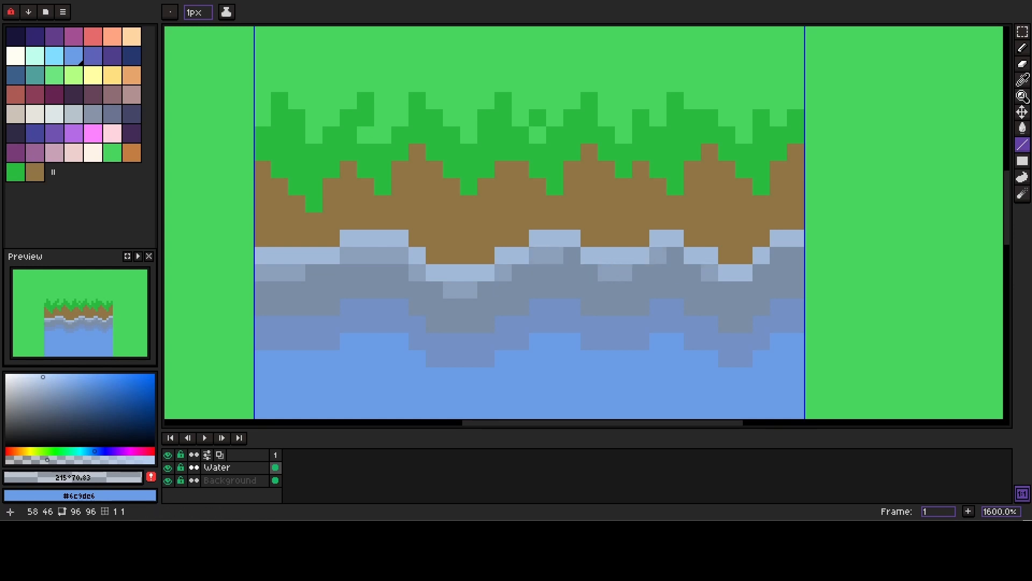
click(710, 272)
click(692, 273)
click(676, 255)
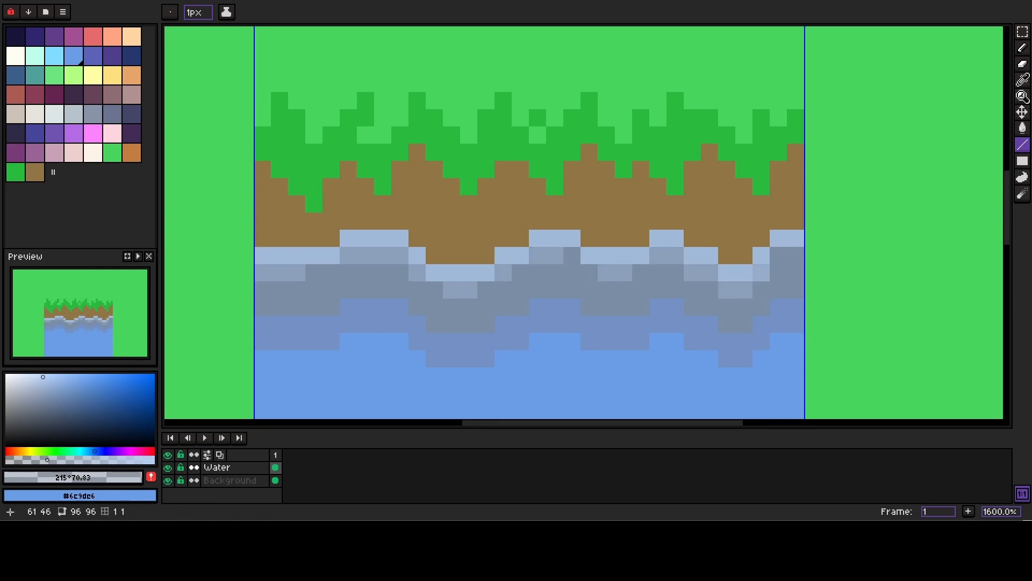
scroll(721, 317, down, 3)
scroll(702, 303, up, 6)
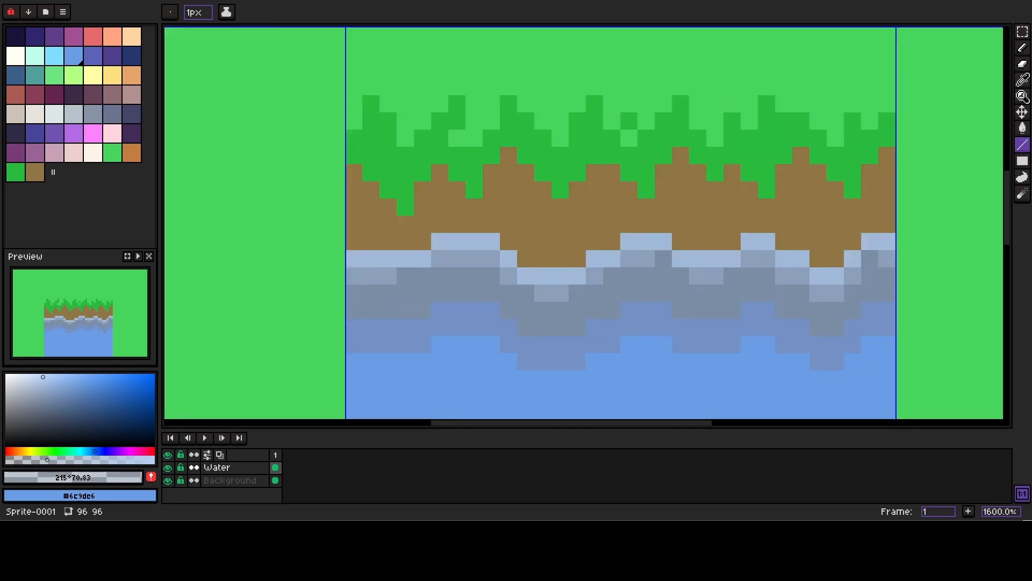
Step: Sample the upper underwater band's grey-blue #7b8da4 and trim the faint highlights under the waterline with single pixels
key(i)
click(491, 293)
key(b)
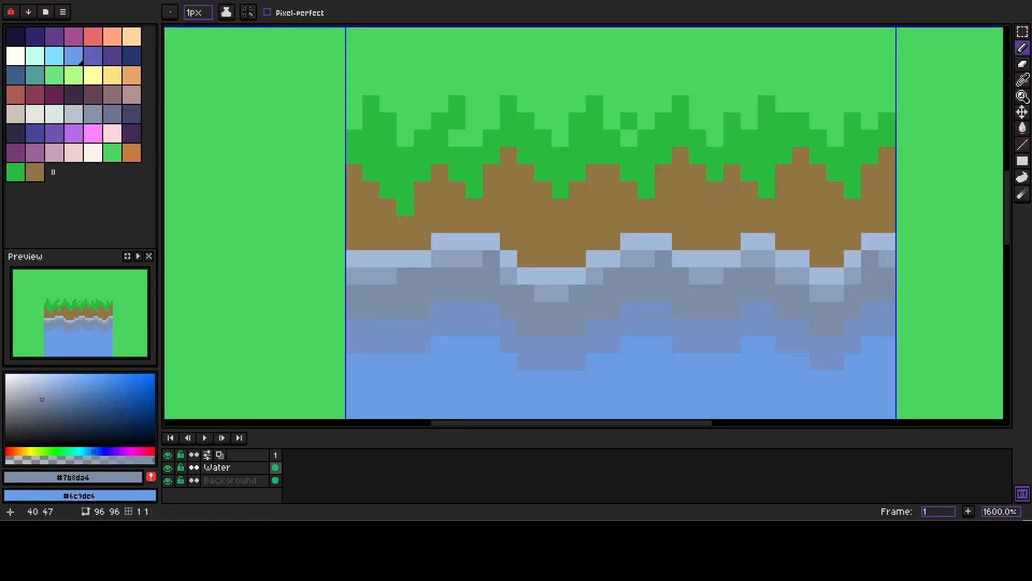
drag(612, 293, 540, 285)
click(678, 251)
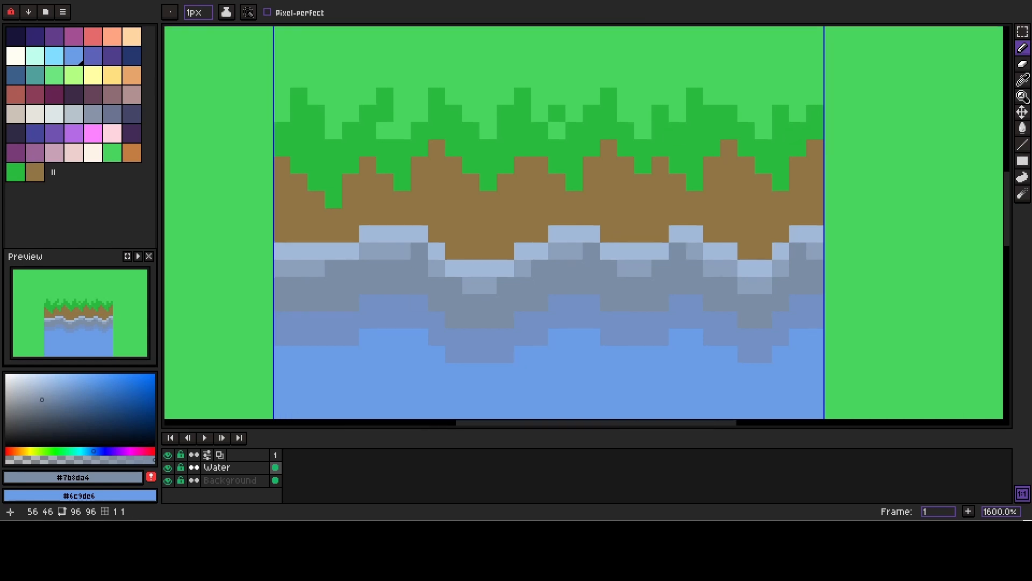
click(746, 286)
scroll(562, 251, down, 1)
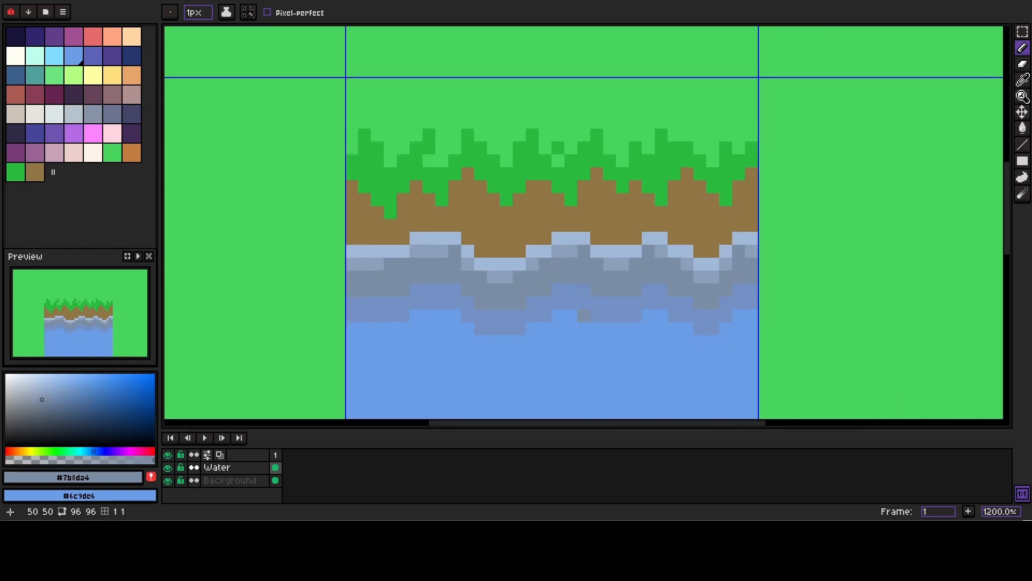
scroll(562, 301, up, 1)
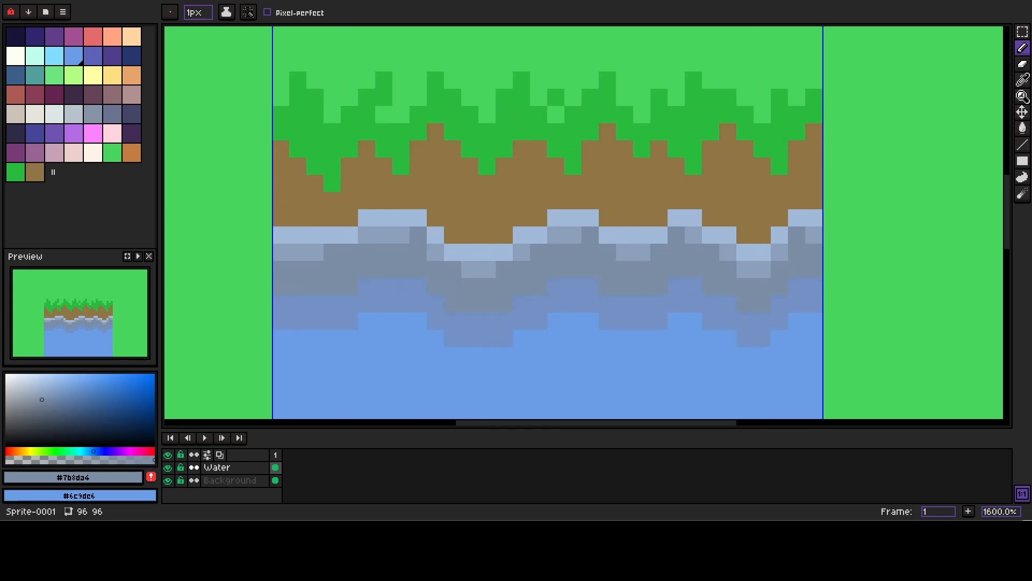
Step: Sample the waterline's pale blue, raise its lightness to 81 and paint two pixels on the leftmost raised waterline segment
key(i)
click(383, 217)
click(73, 477)
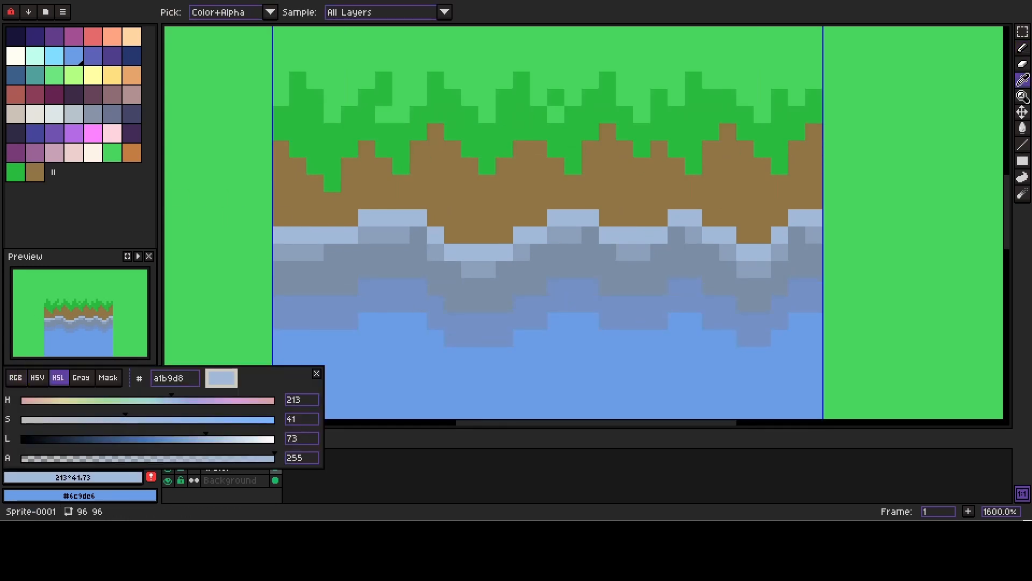
drag(207, 439, 226, 440)
key(b)
drag(366, 217, 384, 218)
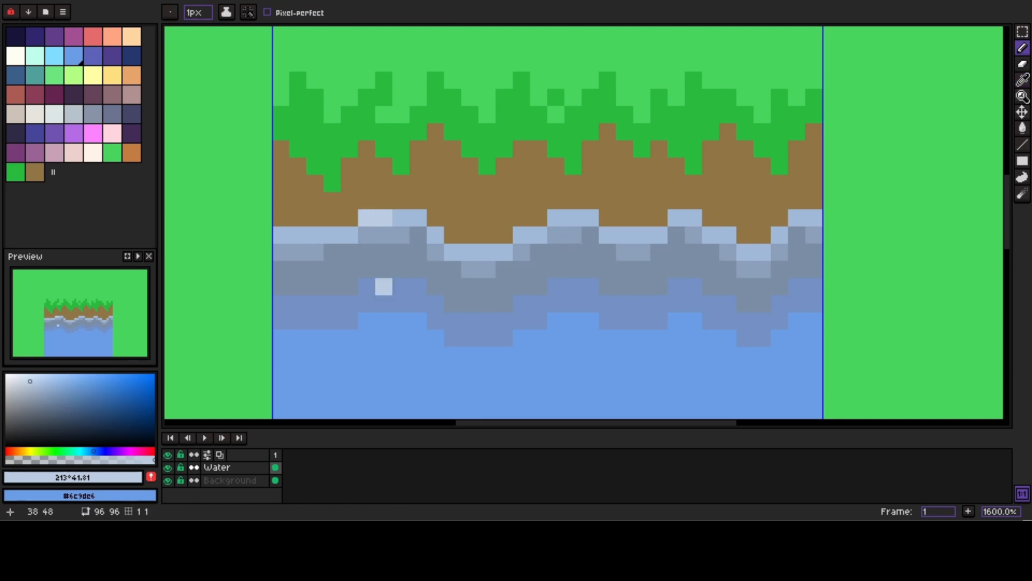
Step: Dot single lighter-blue pixels along the rest of the waterline up to the tile's right border
click(522, 235)
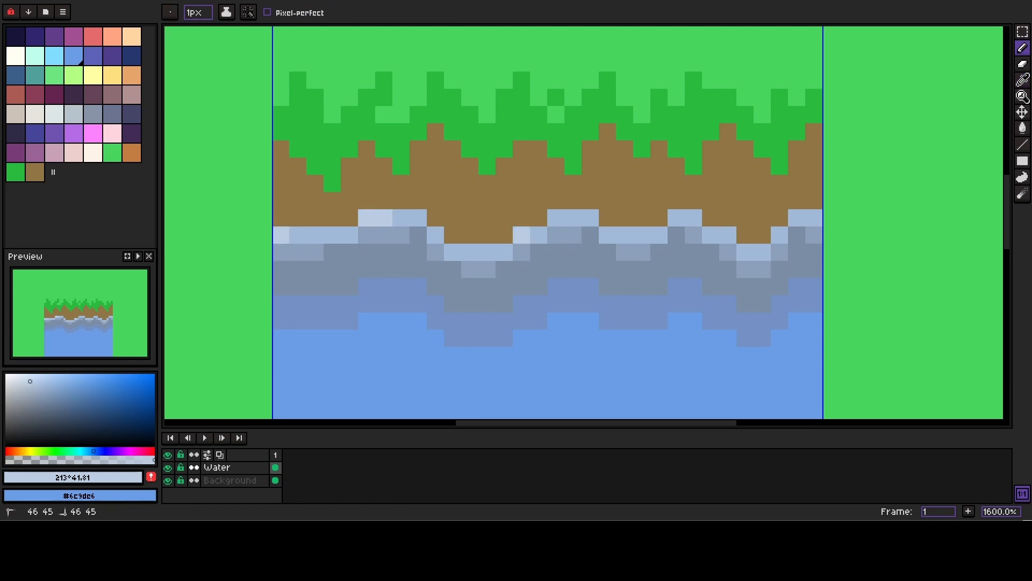
click(453, 252)
click(556, 217)
click(659, 235)
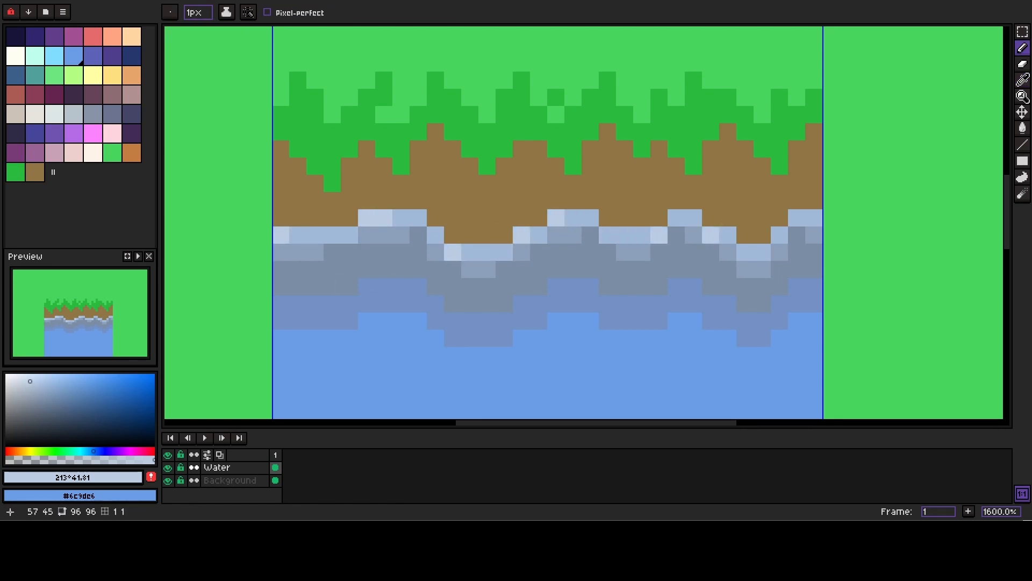
click(728, 235)
click(797, 218)
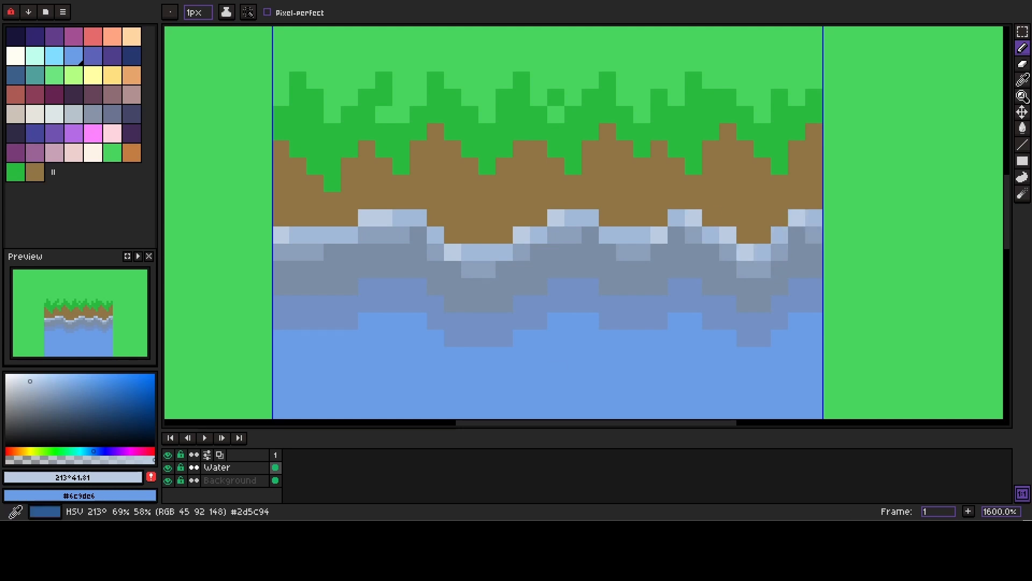
Step: Raise the pale blue's lightness to 93 and dot near-white foam pixels along the waterline
click(72, 477)
drag(226, 438, 256, 439)
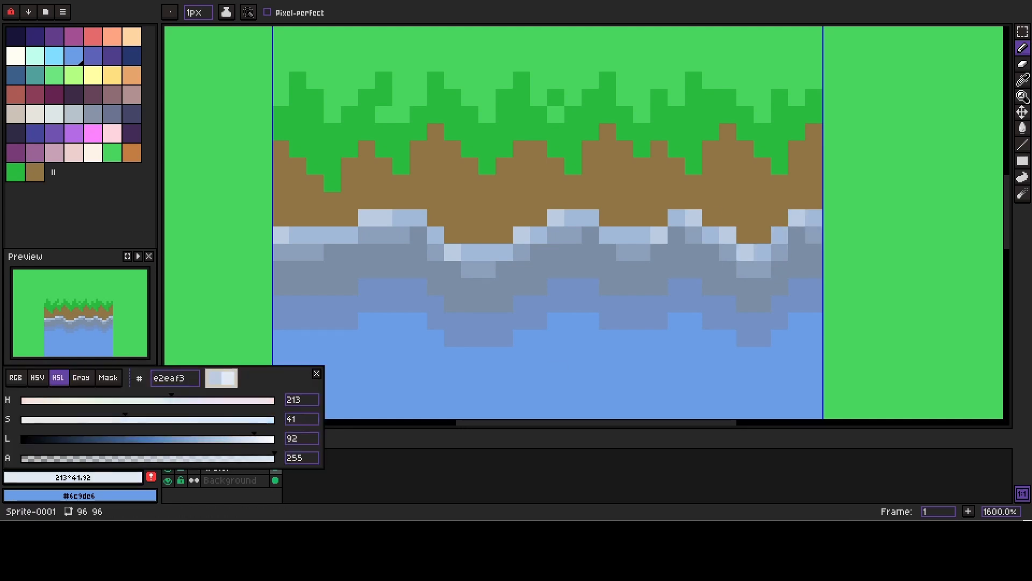
click(401, 218)
click(297, 235)
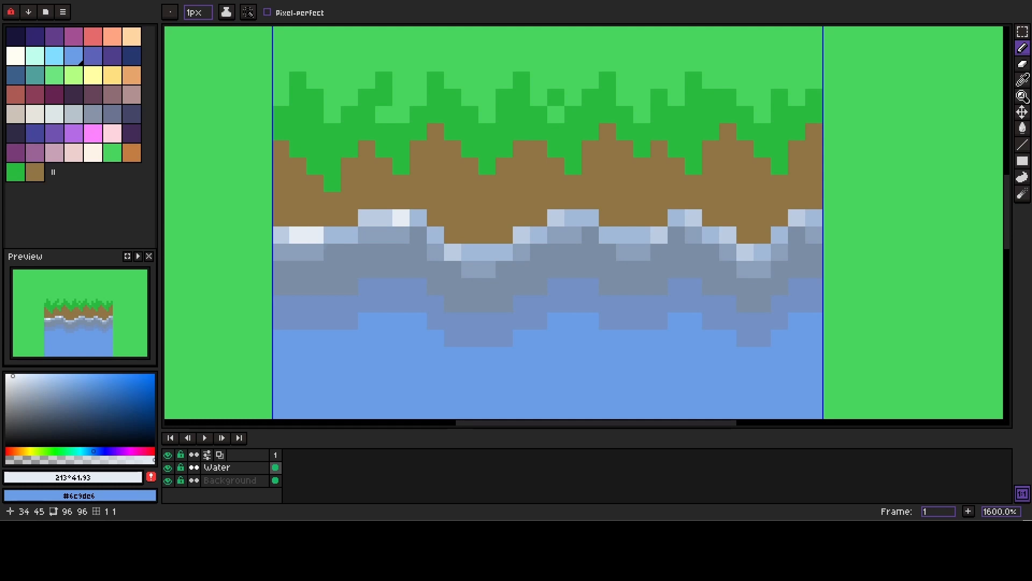
click(332, 235)
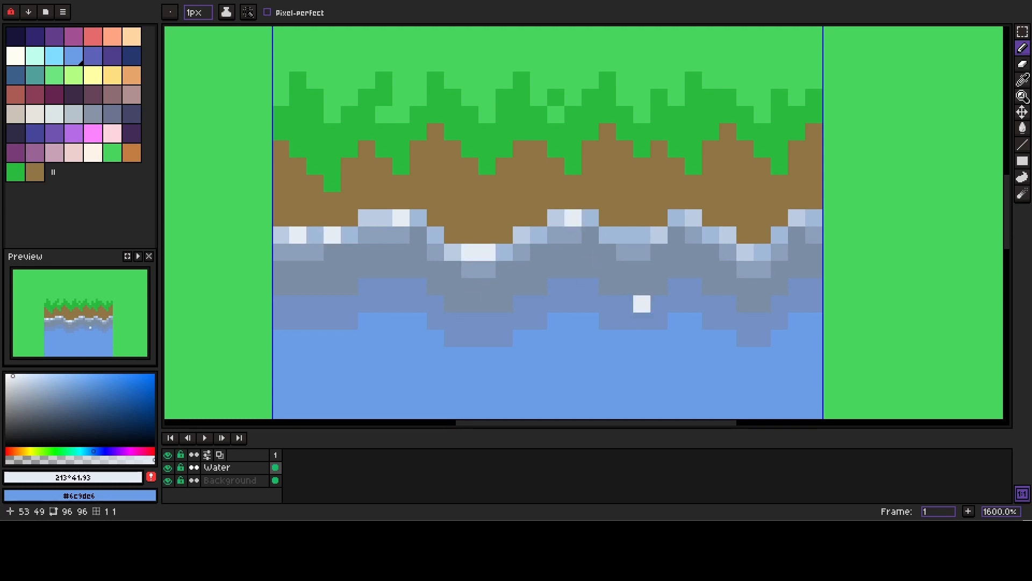
click(642, 235)
Step: Shade the dirt bank with small dark-brown pixel clusters (HSL 38, 27, 35) above two raised waterline segments
scroll(763, 252, up, 2)
scroll(762, 252, right, 1)
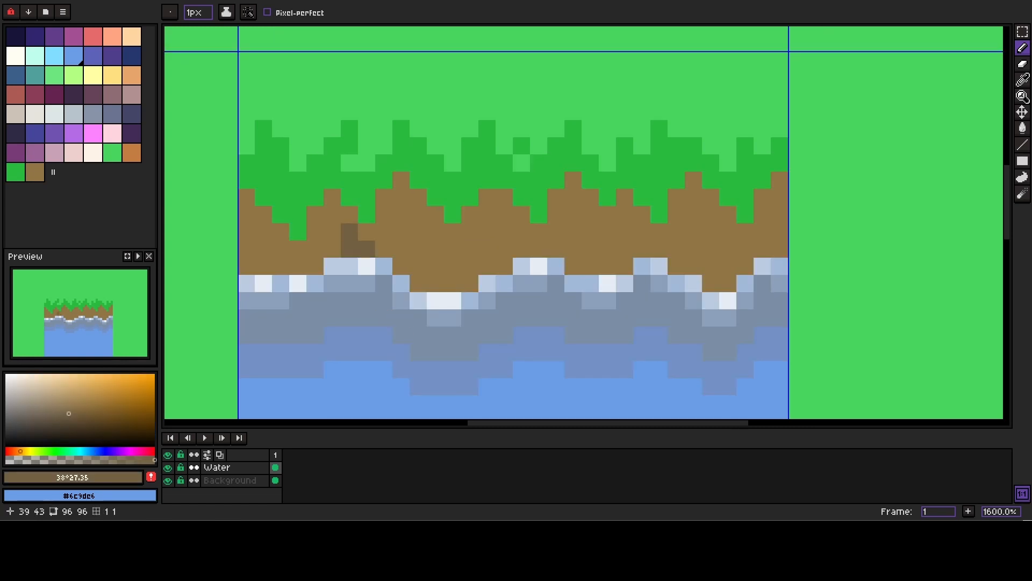
mouse_move(538, 249)
mouse_down()
mouse_move(556, 248)
mouse_move(521, 248)
mouse_up()
click(349, 214)
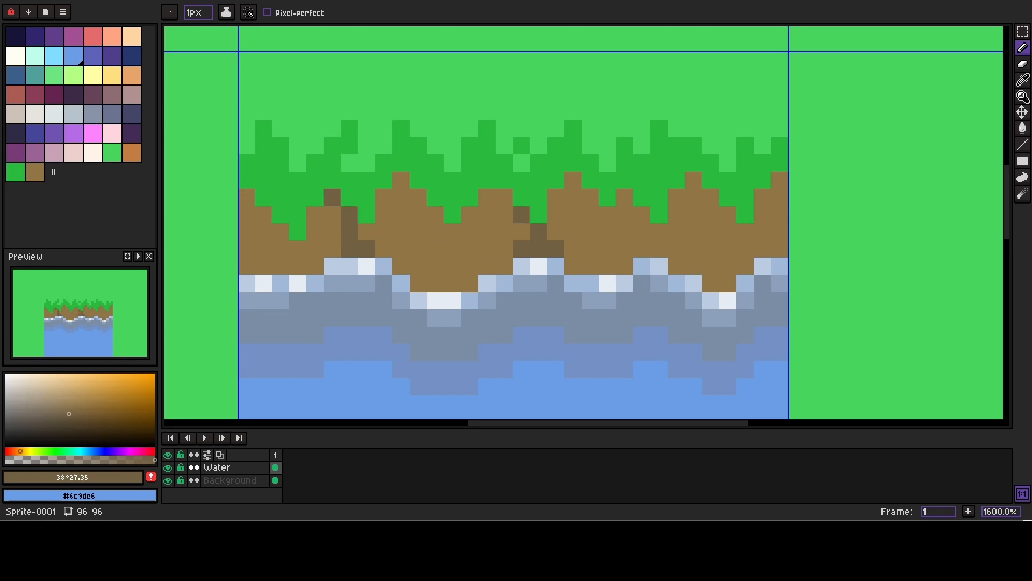
Step: Add dark-brown pixels above the right raised waterline segments, at the tile's right border and beside the wide mound's peak
mouse_move(642, 249)
mouse_down()
mouse_move(607, 250)
mouse_move(590, 198)
mouse_up()
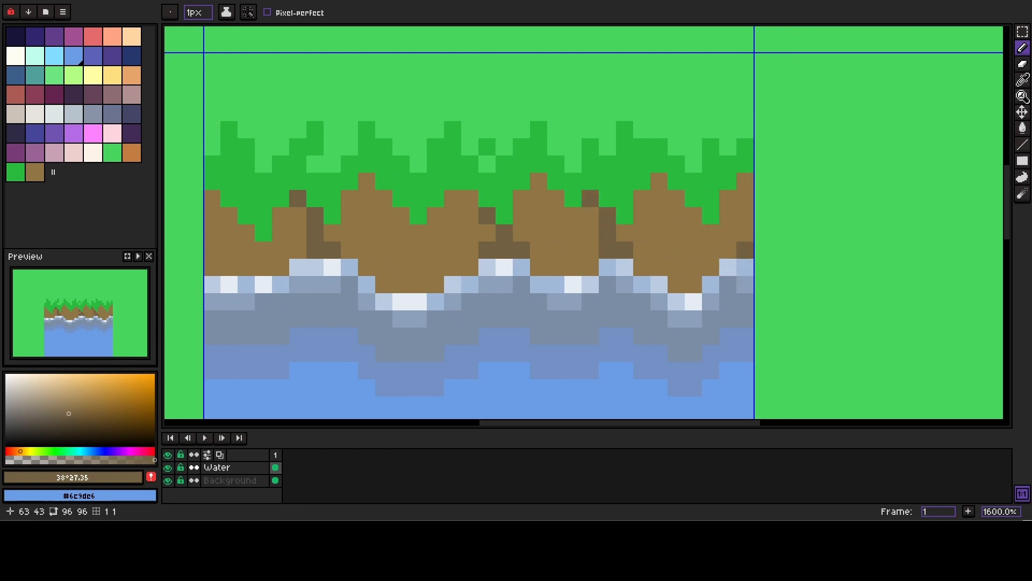
mouse_move(746, 251)
mouse_down()
mouse_move(746, 215)
mouse_move(745, 233)
mouse_up()
click(711, 268)
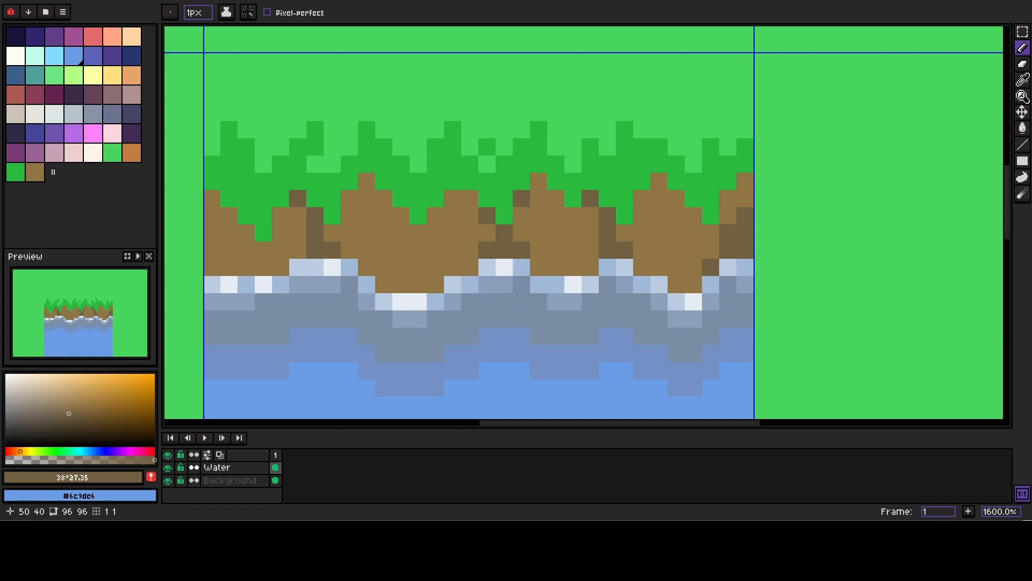
click(350, 198)
drag(367, 302, 395, 308)
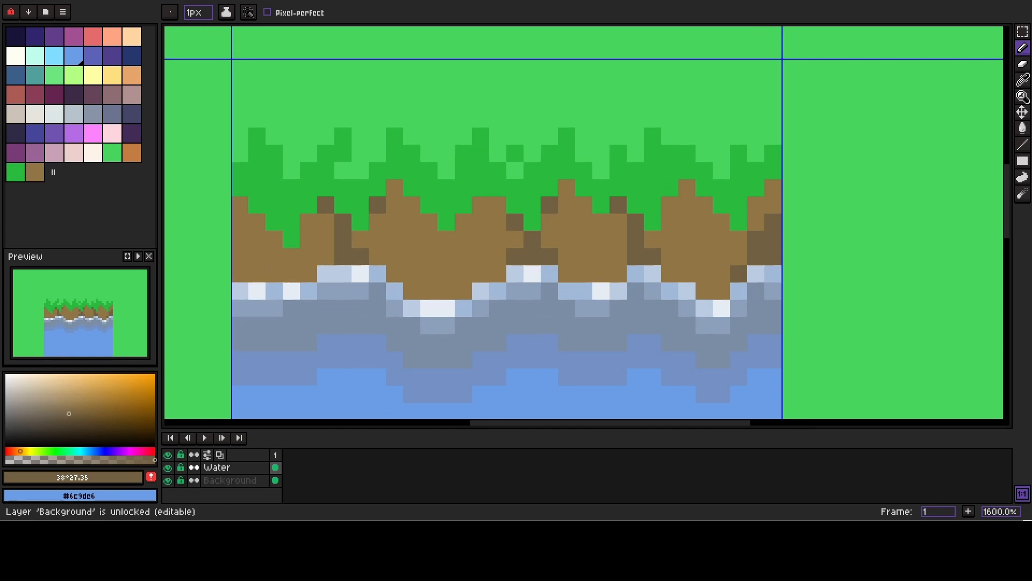
Step: Save the dark brown to the palette and mix a medium brown of HSL 38, 30, 39
click(151, 476)
click(81, 477)
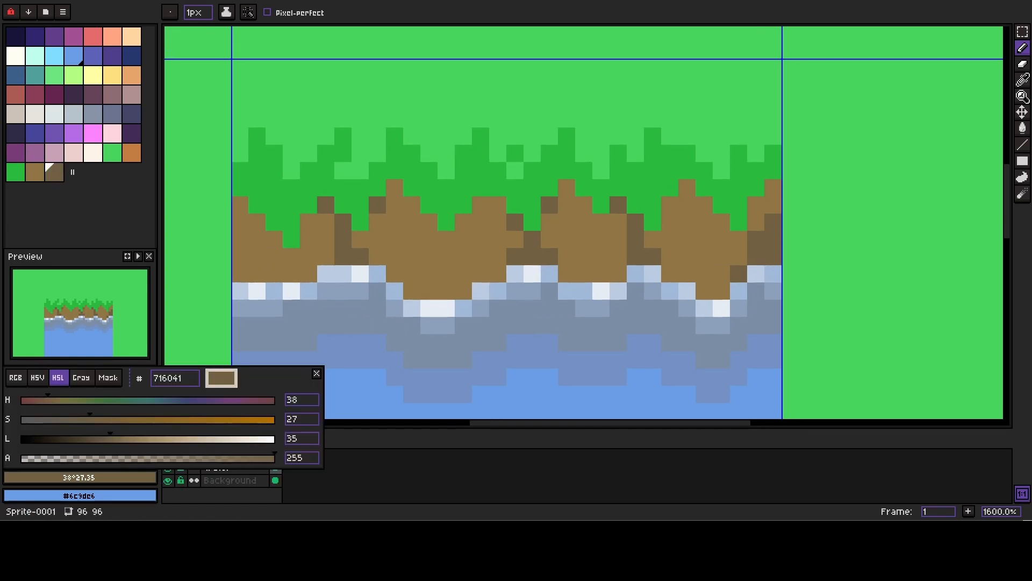
drag(110, 439, 115, 439)
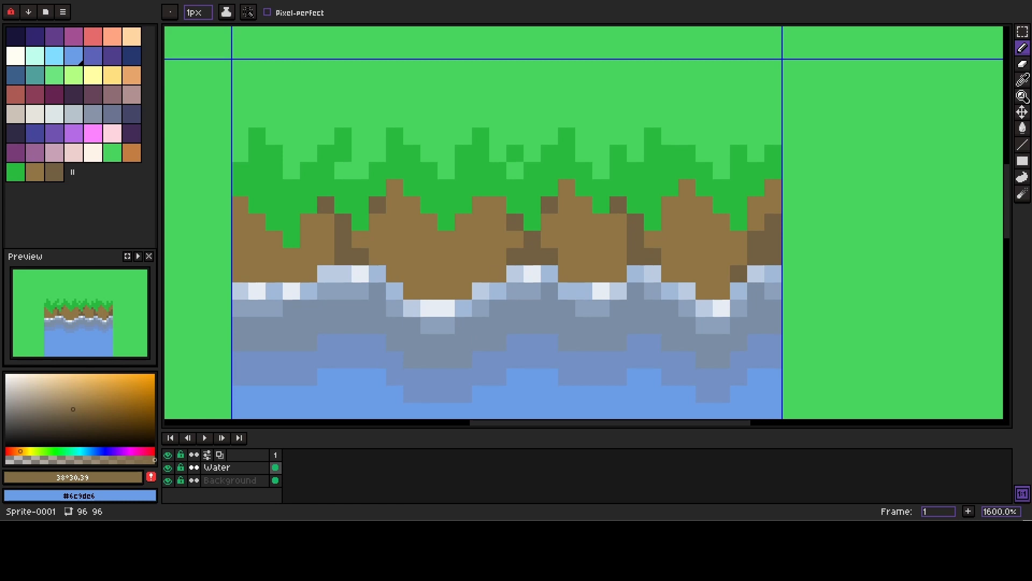
Step: Shade the right slope and lower part of the widest dirt mound with the medium brown
mouse_move(498, 239)
mouse_down()
mouse_move(515, 238)
mouse_move(481, 205)
mouse_up()
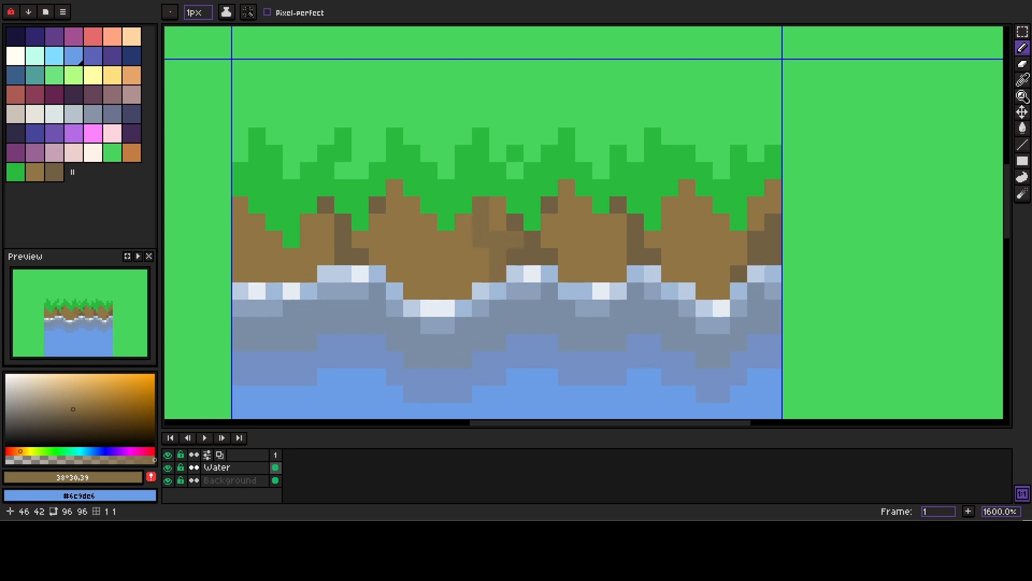
drag(480, 273, 446, 291)
drag(463, 256, 463, 273)
click(447, 239)
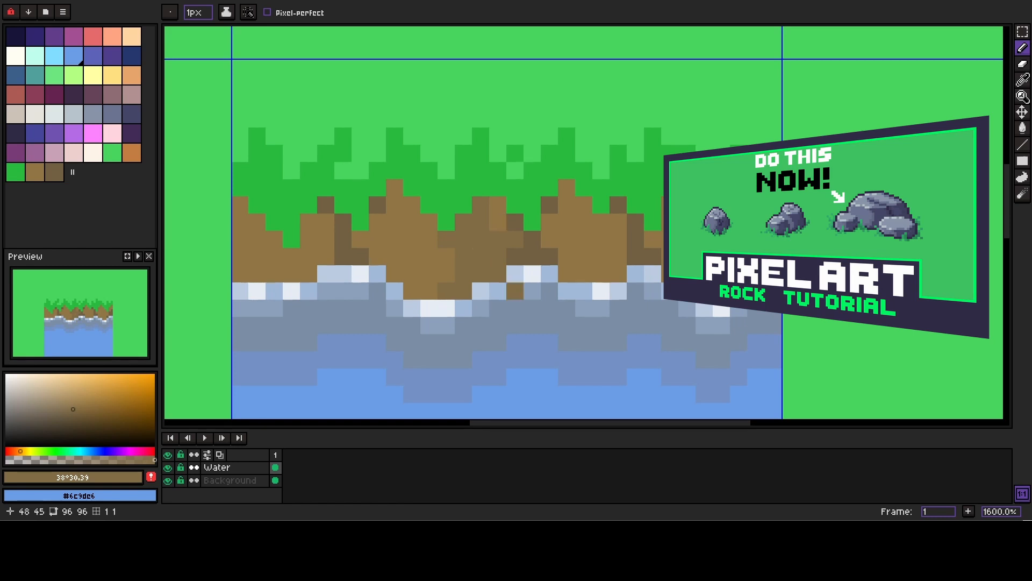
Step: Paint medium-brown shading on the right sides and under the grass of the two dirt mounds nearest the right border
scroll(594, 280, down, 2)
scroll(594, 280, up, 3)
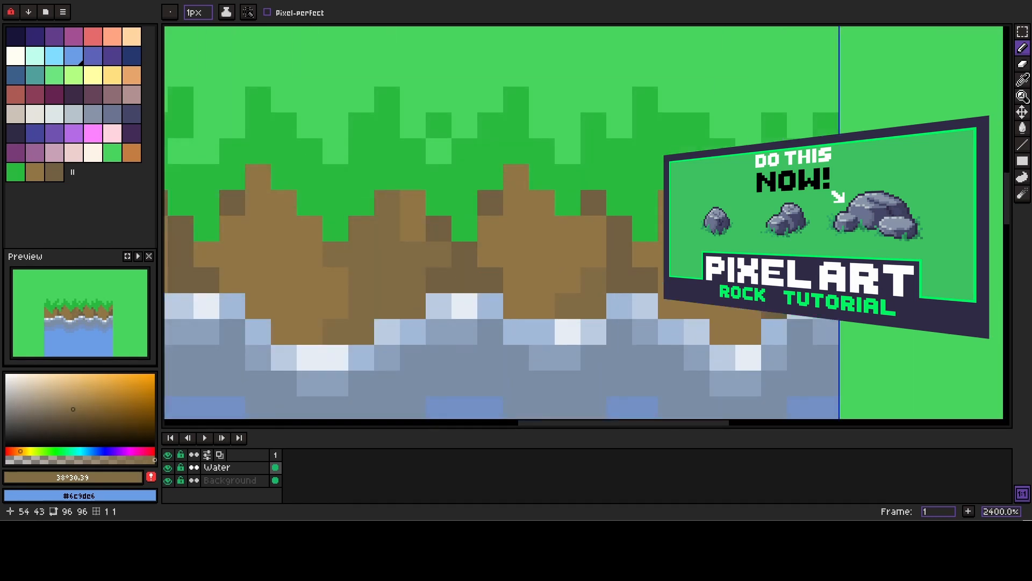
scroll(749, 331, down, 1)
scroll(609, 326, up, 1)
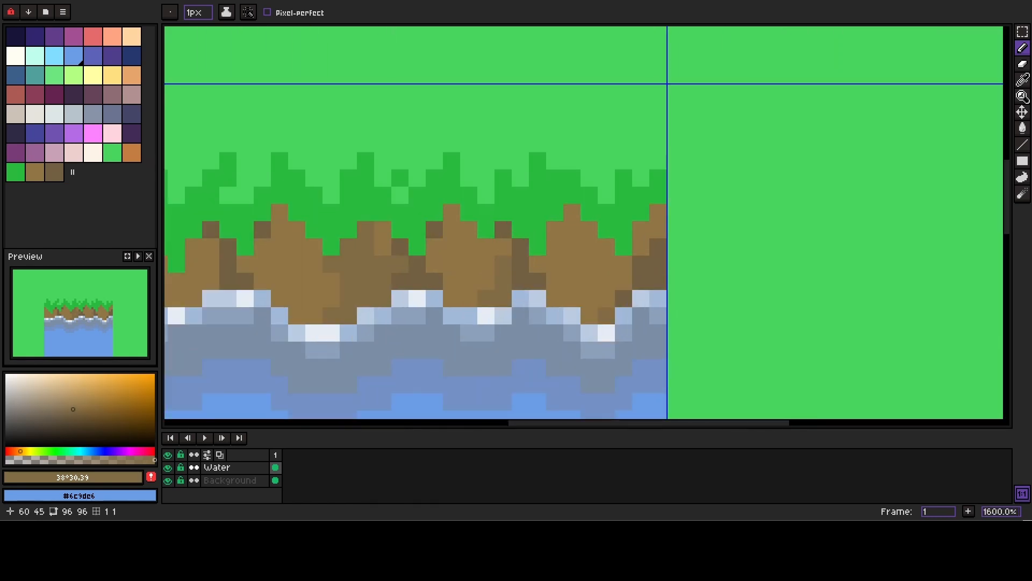
drag(624, 263, 572, 229)
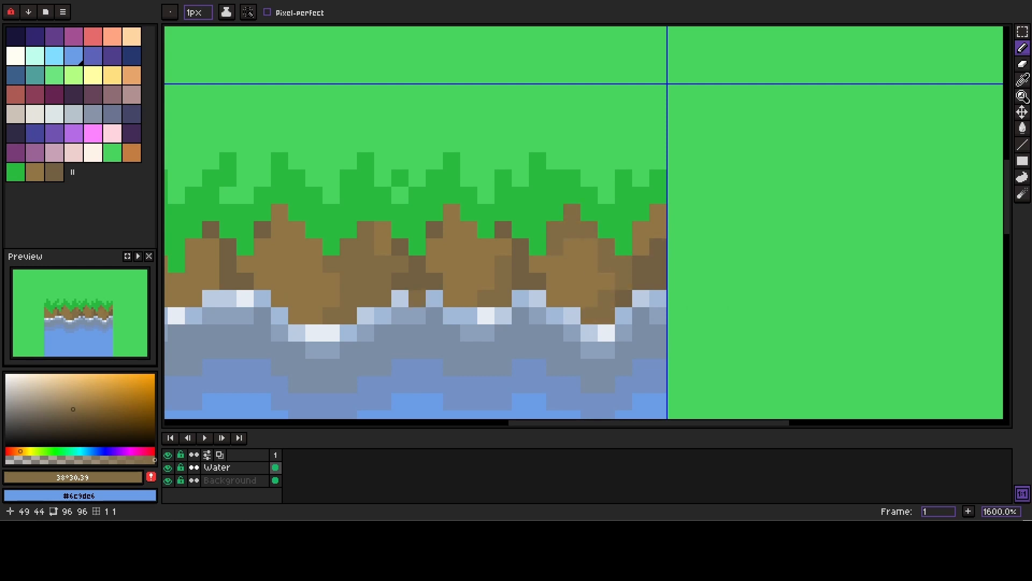
drag(417, 299, 542, 298)
drag(594, 229, 577, 211)
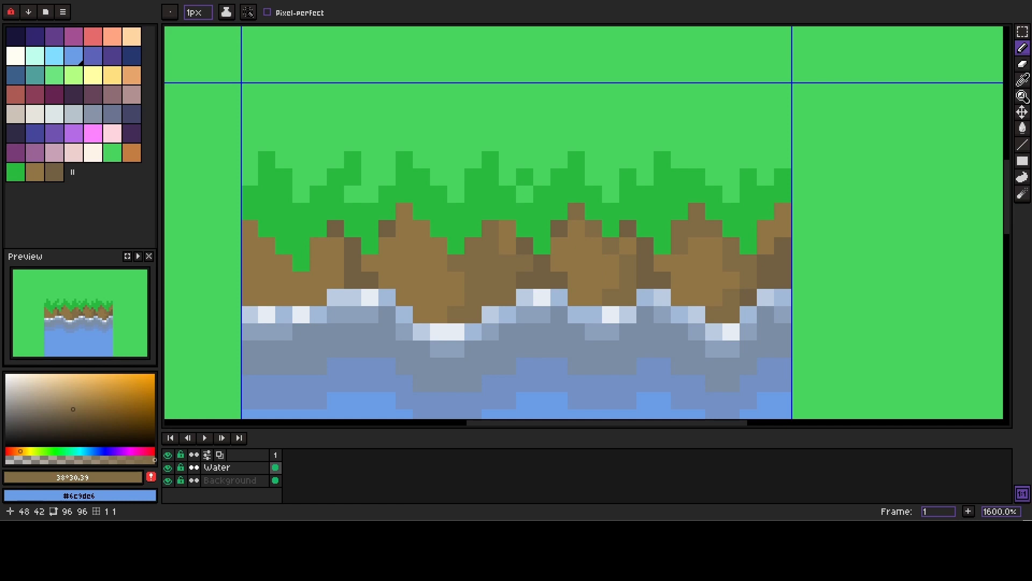
Step: Extend the medium-brown shading to the widest mound's peak and the small dirt mounds near the tile's left border
drag(421, 281, 481, 284)
drag(500, 250, 465, 217)
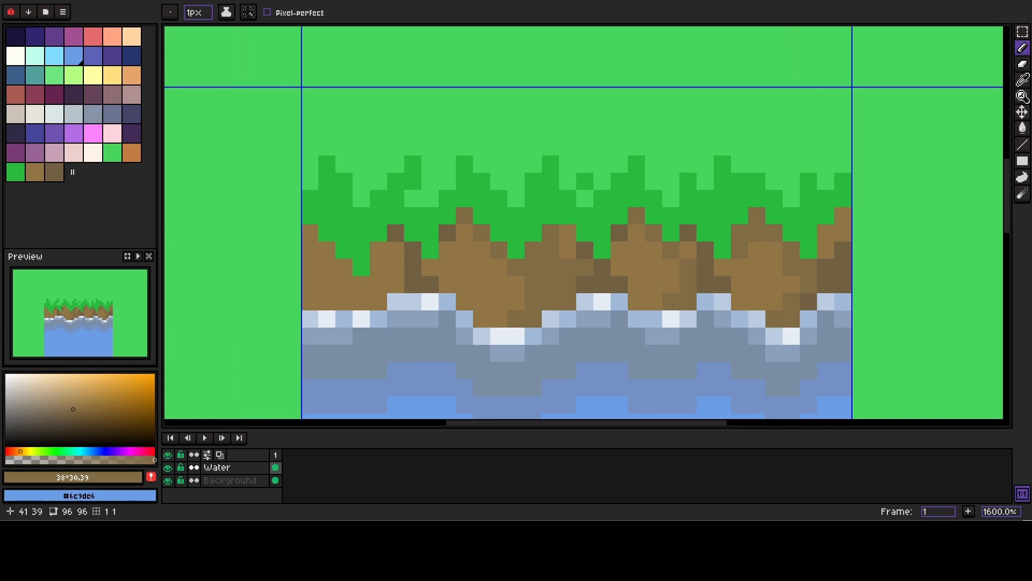
mouse_move(362, 302)
mouse_down()
mouse_move(378, 268)
mouse_move(396, 284)
mouse_up()
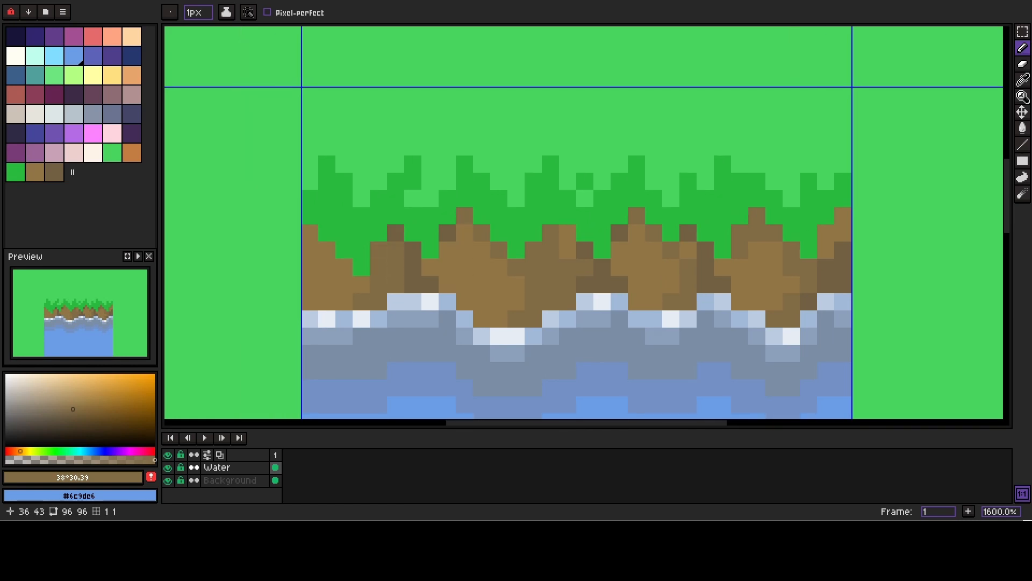
click(344, 301)
Step: Switch to a lighter brown (HSL 38, 40, 47) and highlight the dirt along the tile's left border
scroll(362, 268, down, 4)
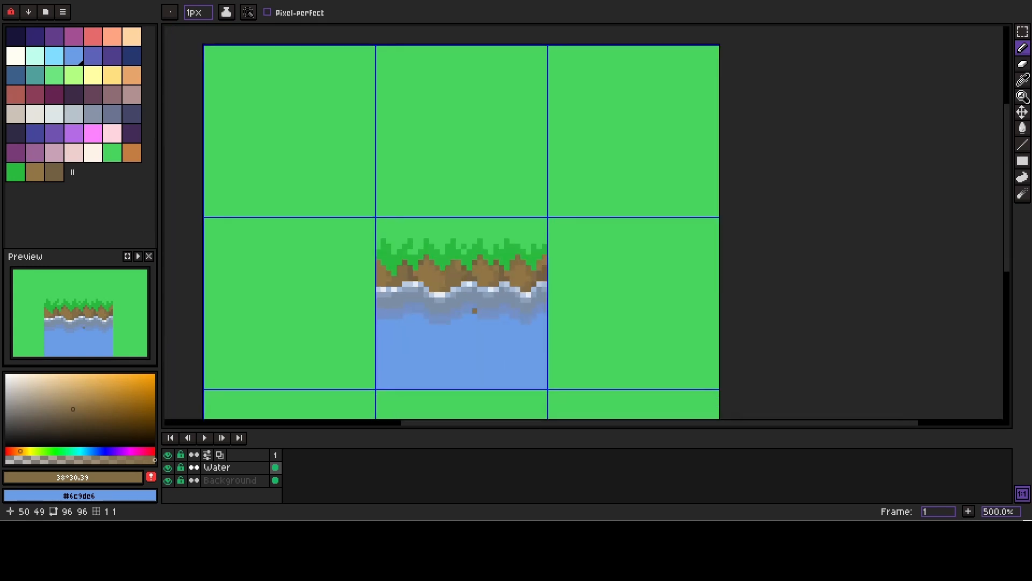
scroll(473, 309, up, 3)
alt+click(409, 288)
scroll(293, 293, up, 1)
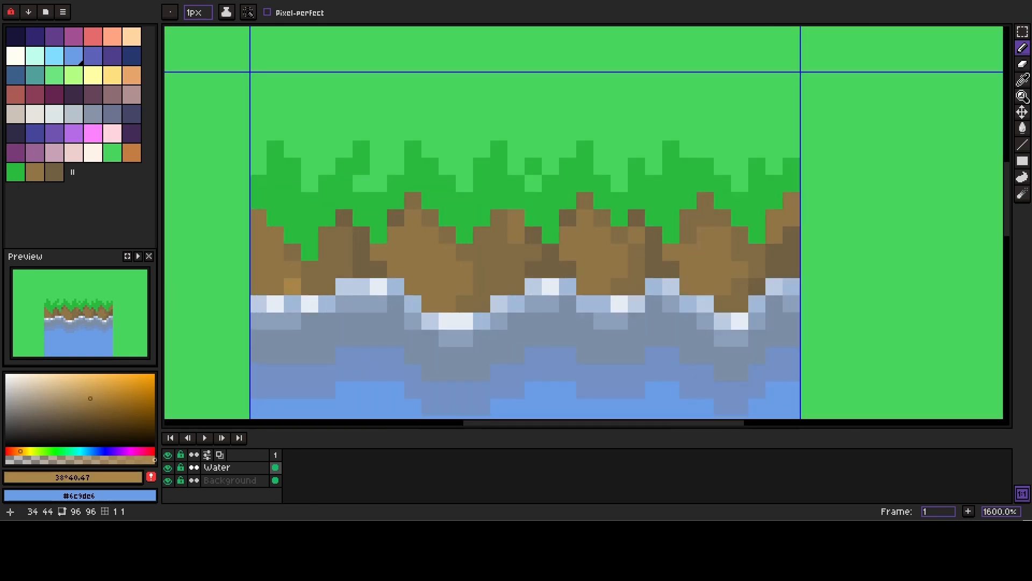
drag(258, 217, 259, 270)
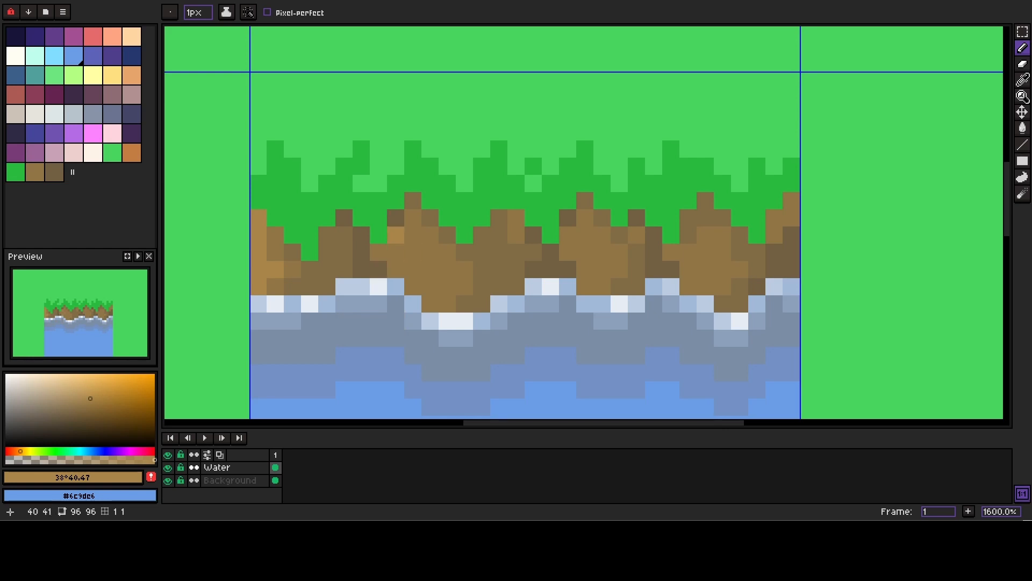
Step: Highlight the left and middle parts of the three large dirt mounds with the lighter brown
mouse_move(396, 235)
mouse_down()
mouse_move(395, 269)
mouse_move(413, 287)
mouse_move(413, 252)
mouse_move(448, 287)
mouse_up()
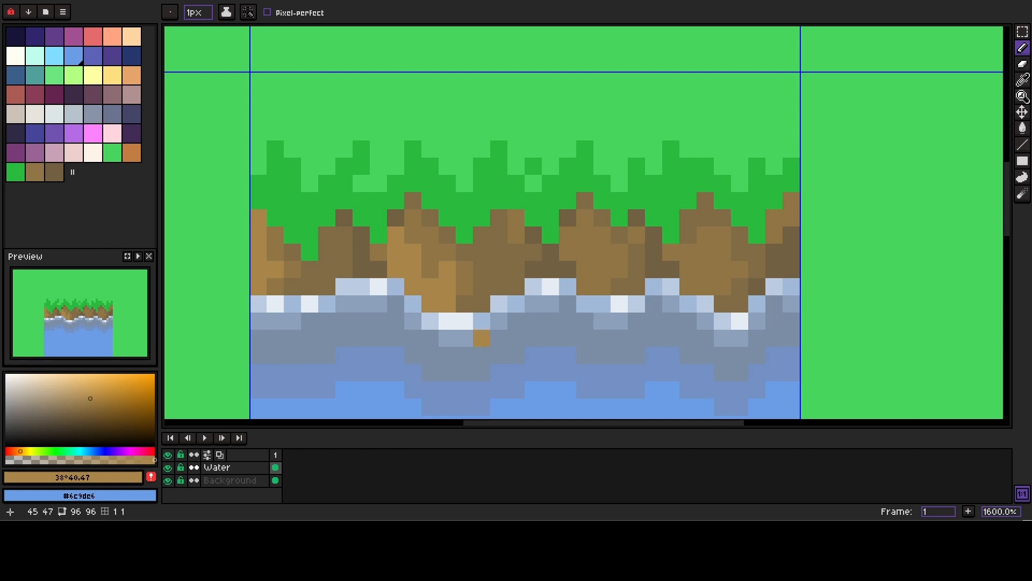
drag(534, 338, 455, 332)
drag(506, 263, 523, 279)
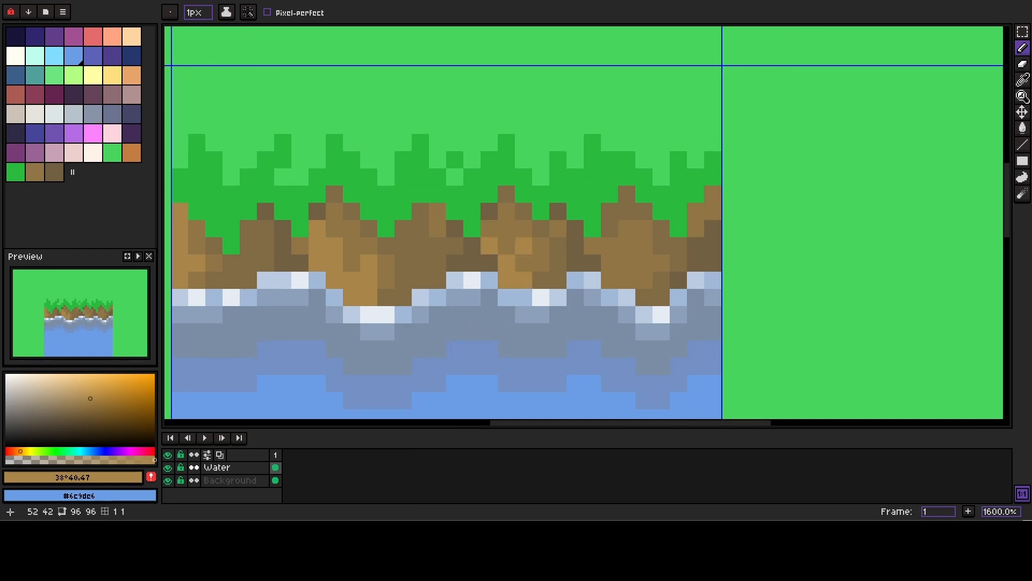
drag(507, 229, 507, 246)
drag(610, 245, 610, 280)
drag(644, 245, 644, 297)
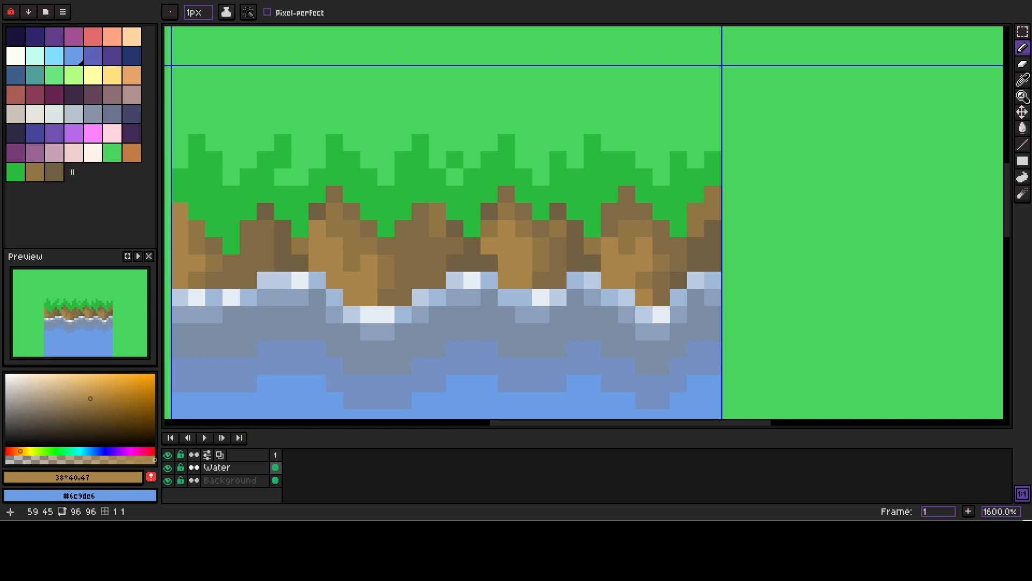
Step: Add lighter-brown highlights to the dirt at the right border and to the small humps between the large mounds
scroll(753, 119, up, 2)
drag(666, 258, 693, 232)
scroll(693, 231, down, 2)
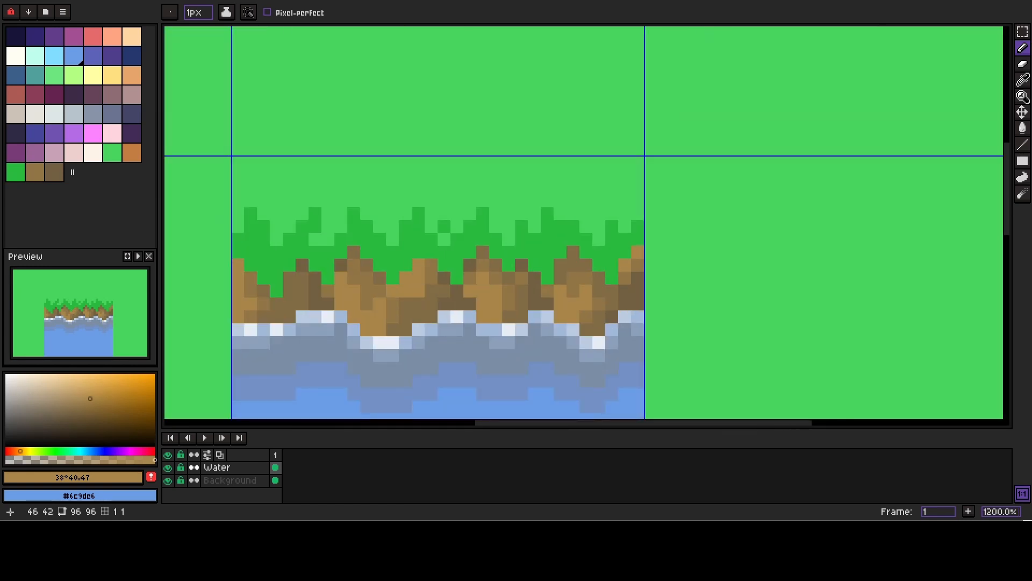
scroll(419, 291, up, 2)
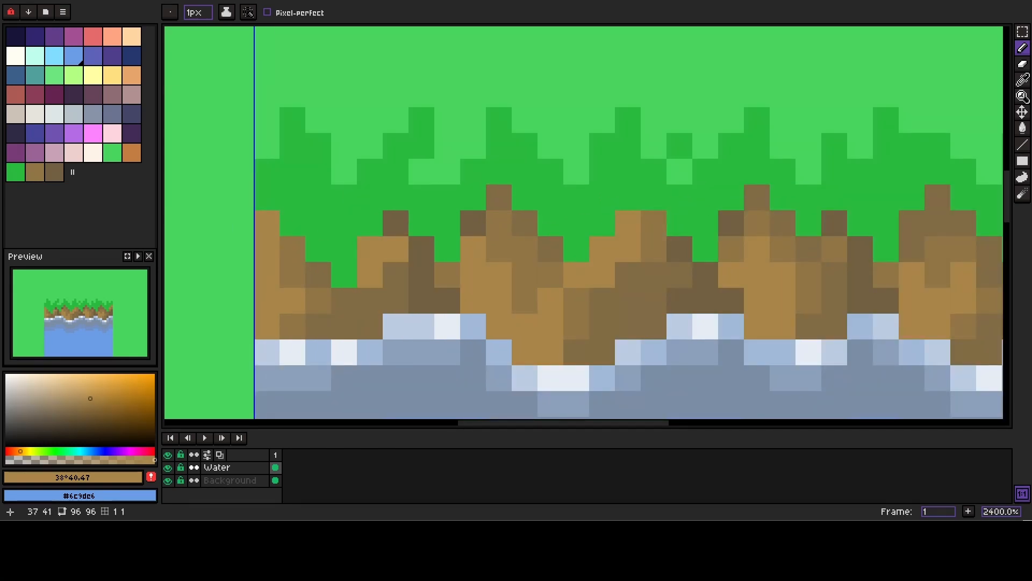
Step: Sample browns from the bank and retouch the highlight pixels on the widest mound's upper left and centre
scroll(398, 301, down, 1)
alt+click(395, 277)
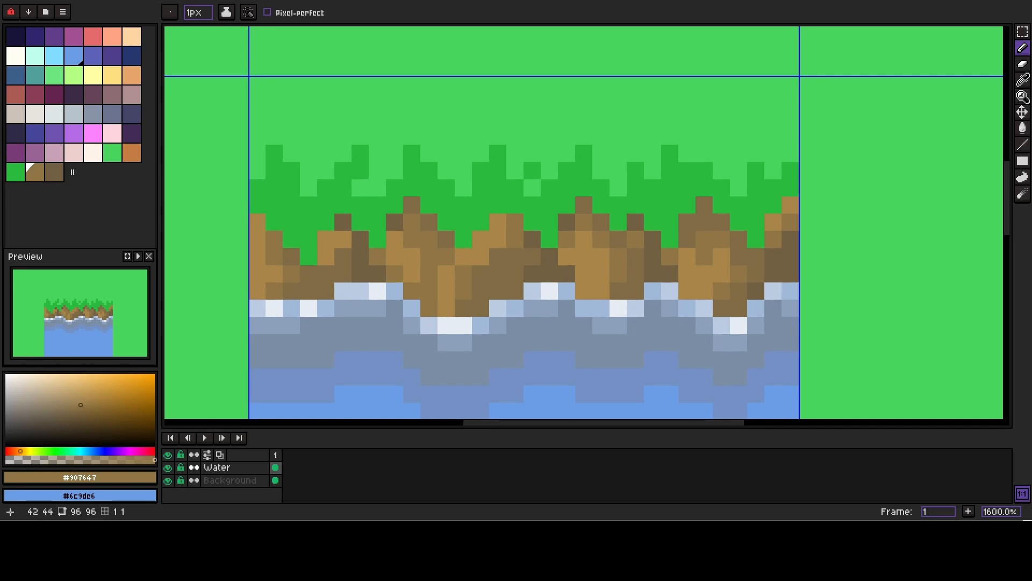
alt+click(430, 291)
click(429, 273)
click(413, 240)
alt+click(412, 223)
click(395, 240)
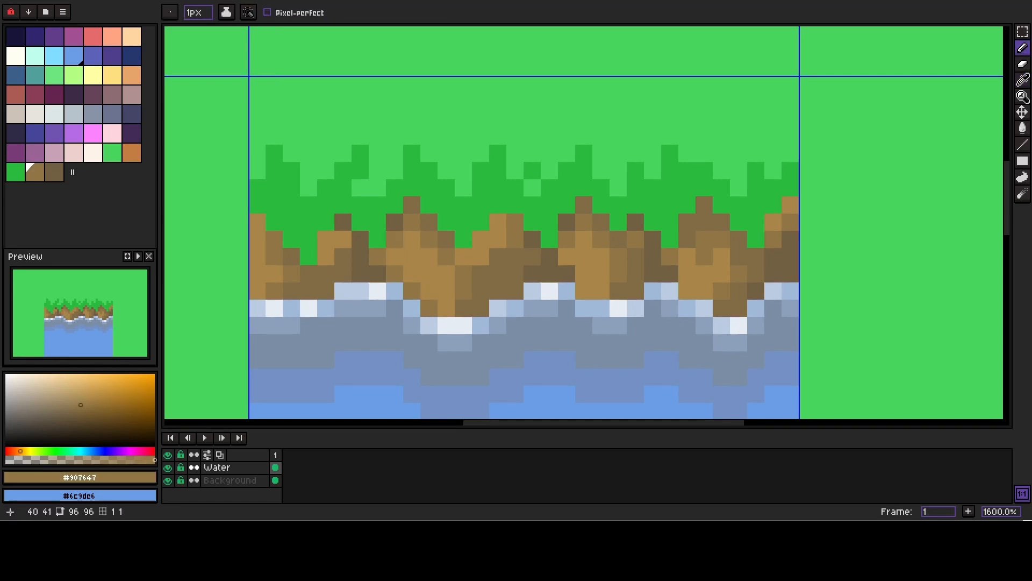
click(395, 256)
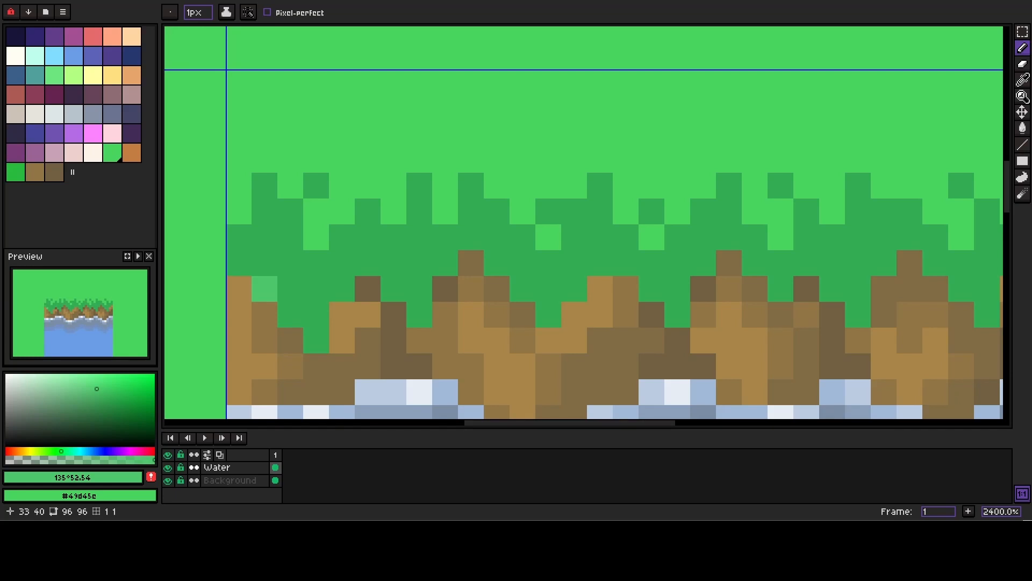
Step: Dot light-green pixels (HSL 135, 52, 54) along the grass's lower edge over the leftmost dirt mounds
click(265, 289)
click(291, 314)
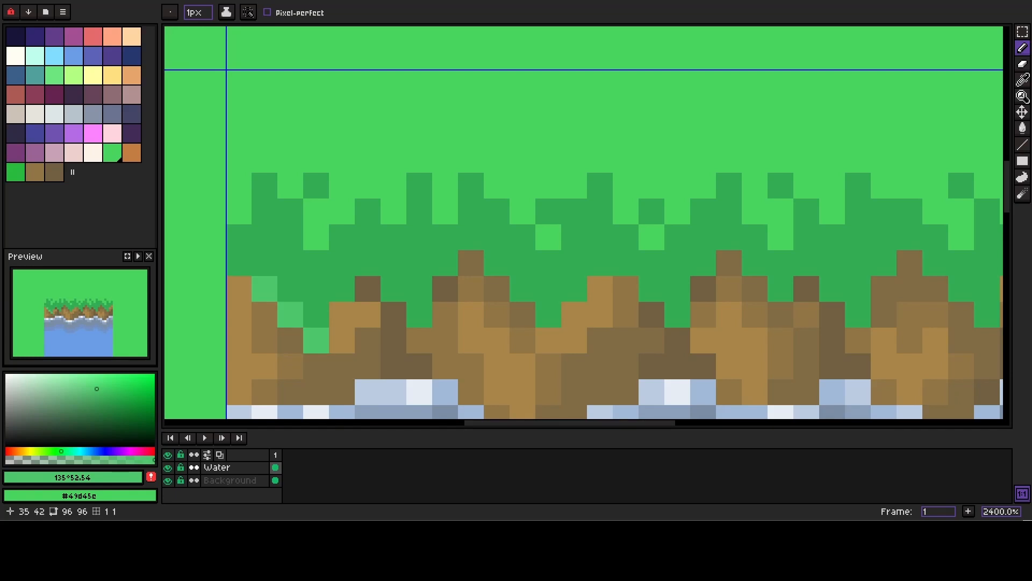
click(316, 340)
drag(403, 315, 346, 282)
click(337, 256)
click(363, 282)
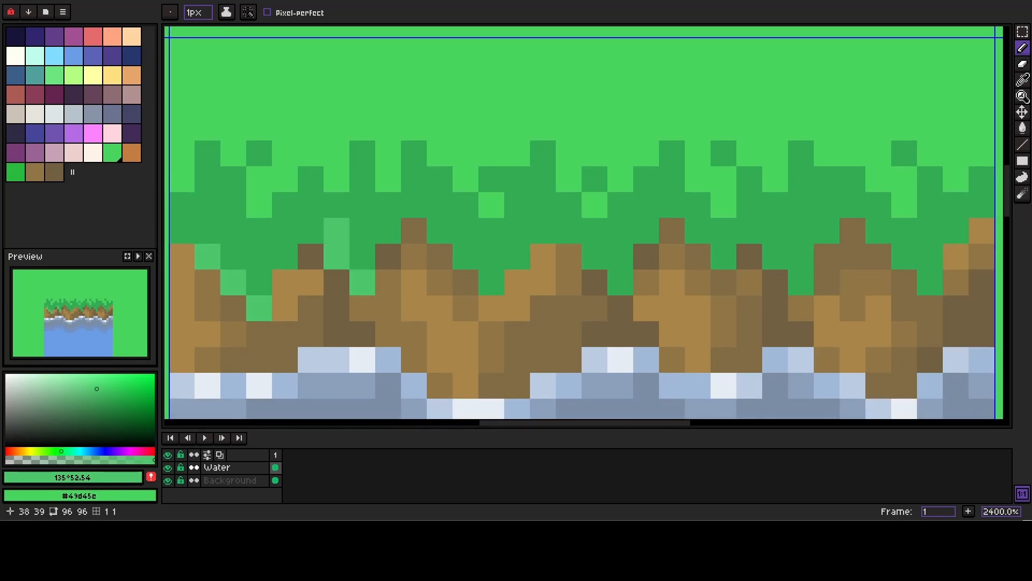
click(208, 231)
click(233, 257)
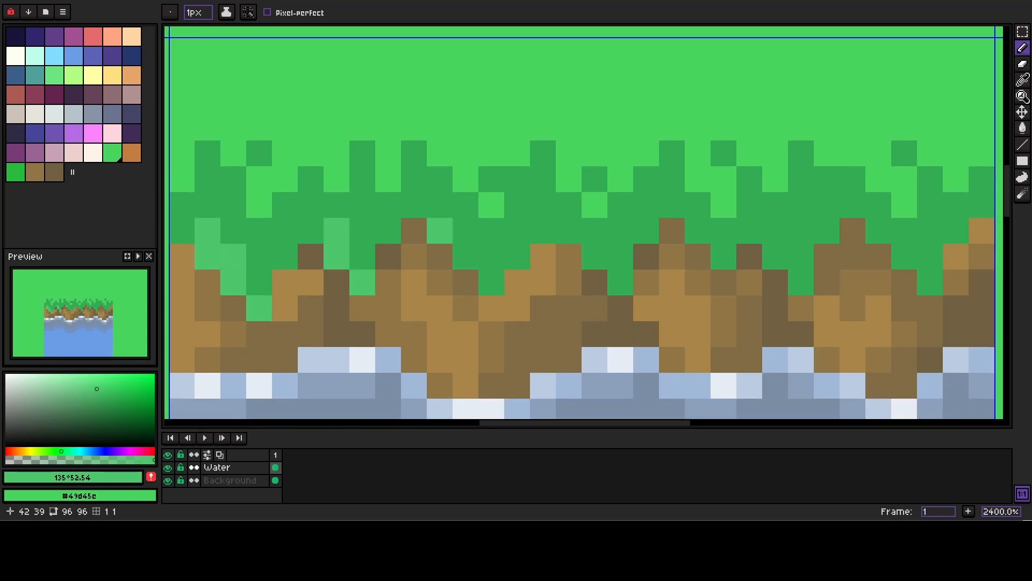
Step: Continue the light-green pixels along the grass's lower edge from the widest mound to near the tile's right border
mouse_move(440, 230)
mouse_down()
mouse_move(491, 282)
mouse_move(460, 276)
mouse_move(469, 282)
mouse_up()
scroll(507, 251, down, 3)
scroll(460, 258, up, 2)
scroll(461, 260, up, 1)
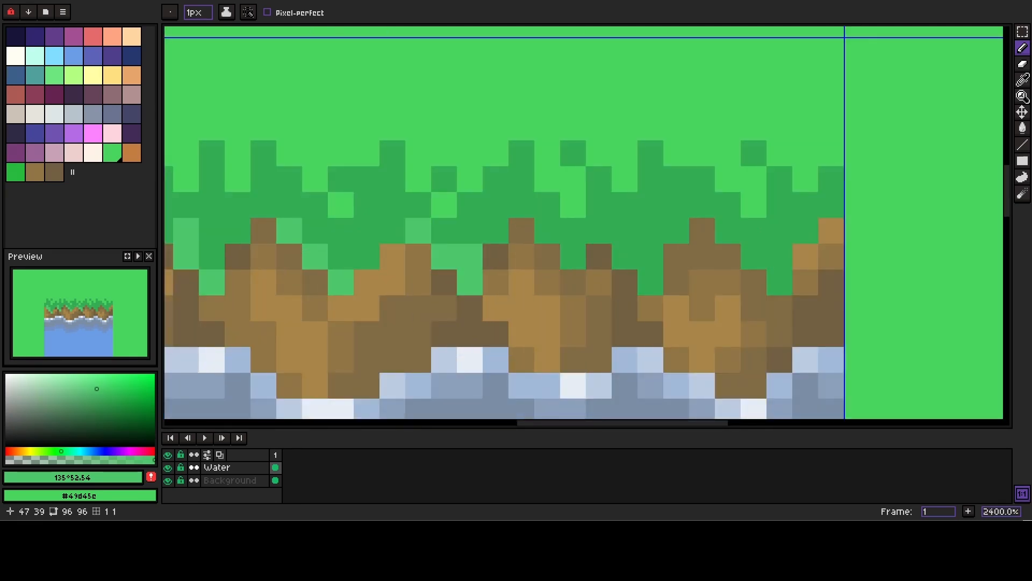
drag(547, 231, 573, 256)
drag(624, 231, 650, 282)
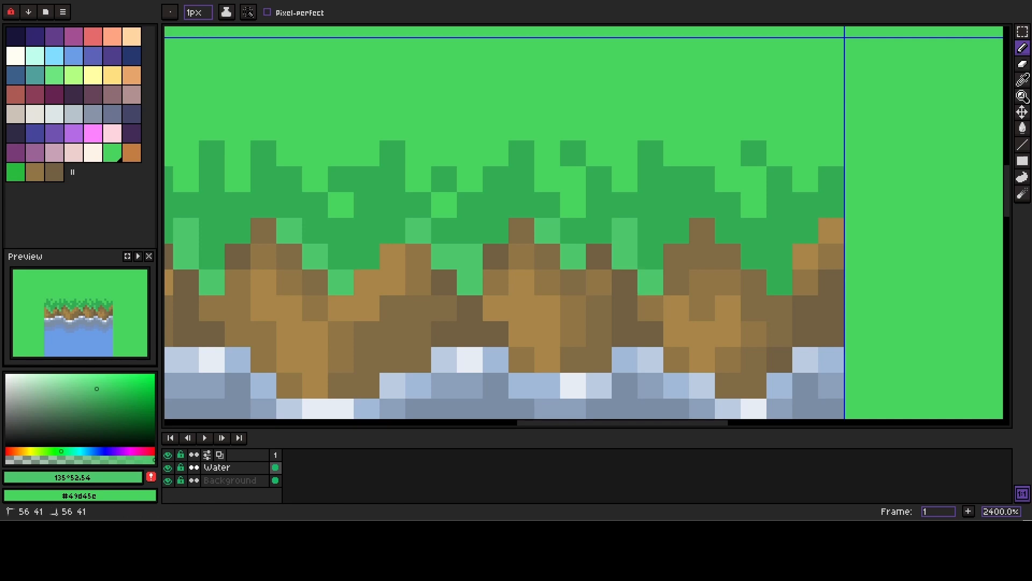
click(728, 231)
click(754, 256)
click(780, 282)
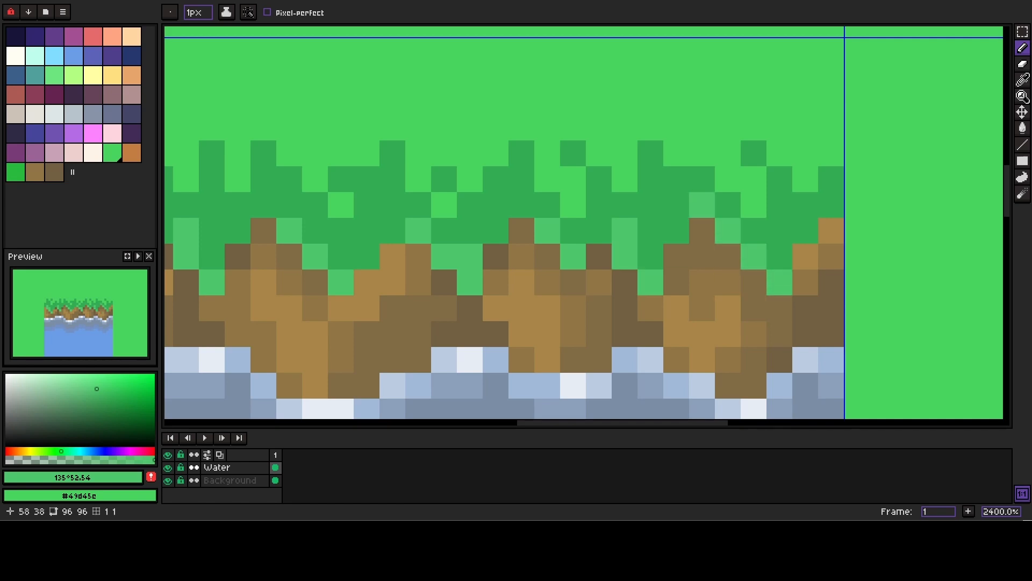
Step: Extend the light-green grass highlight upward around the widest mound's peak and review the whole tile
scroll(702, 205, down, 4)
scroll(429, 309, up, 2)
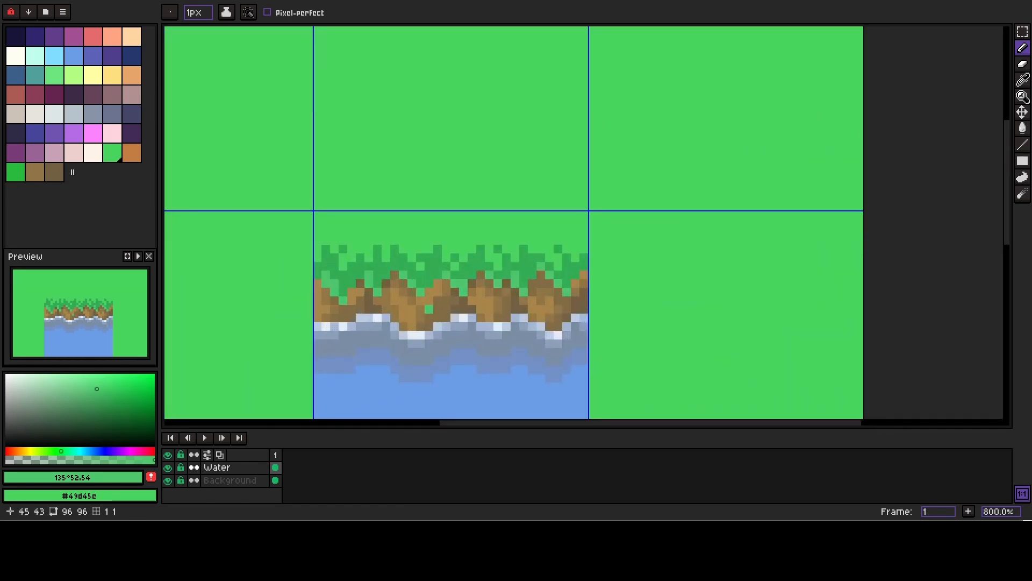
scroll(447, 326, up, 2)
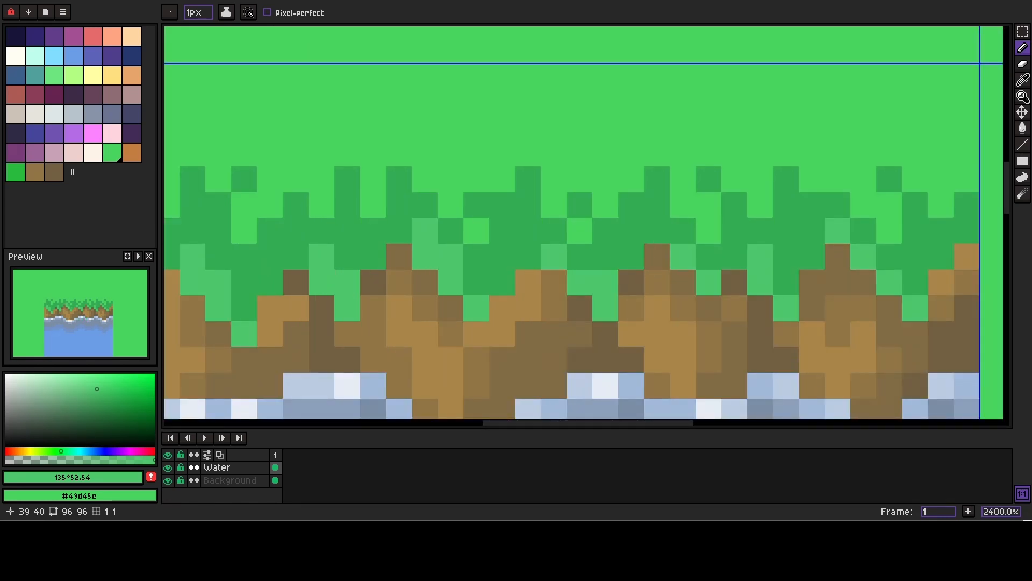
scroll(347, 282, down, 4)
scroll(335, 303, up, 3)
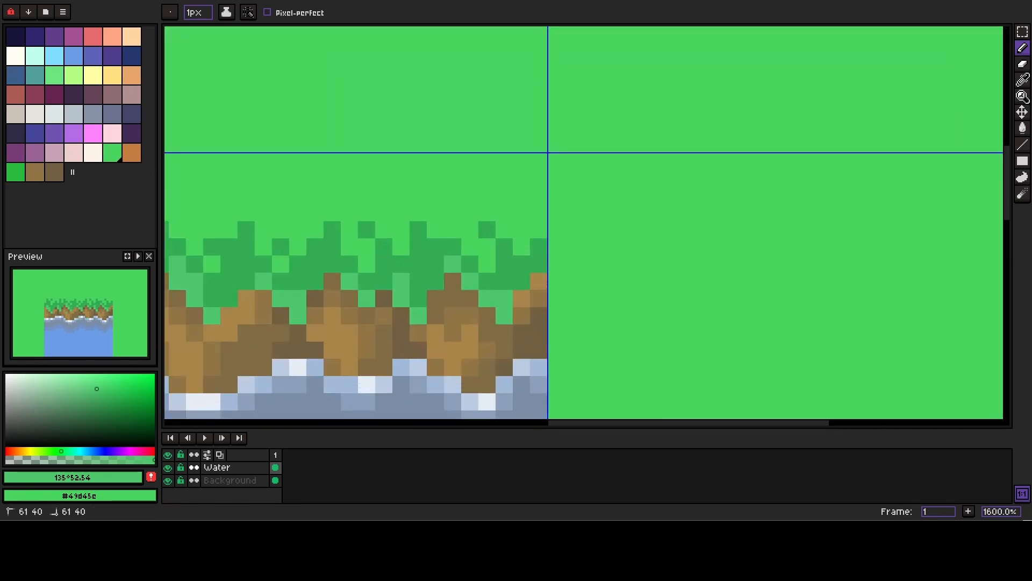
scroll(442, 410, down, 3)
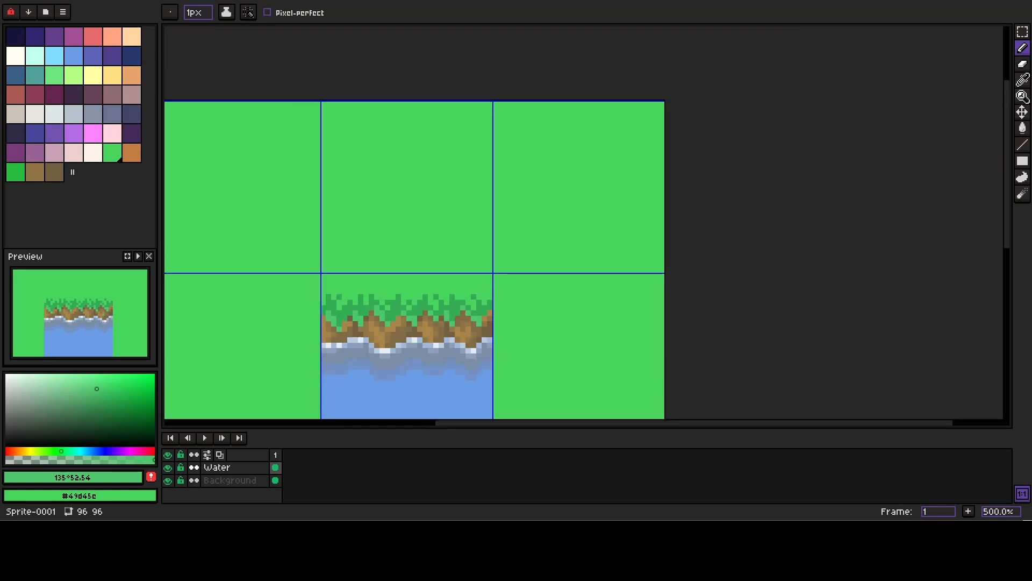
scroll(558, 274, up, 5)
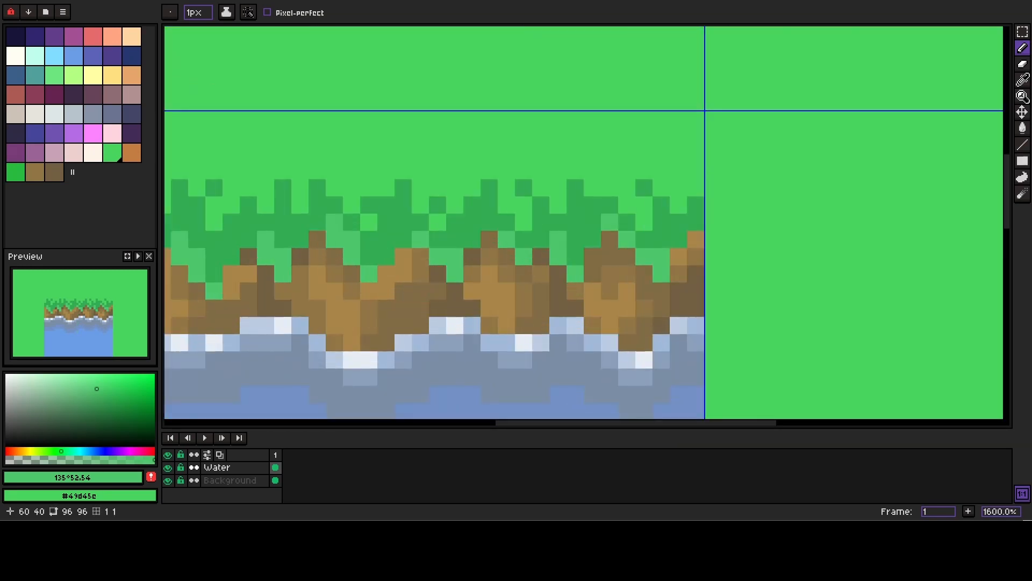
Step: Sample the mid green #34ad54 and trim the light-green highlight pixels around the rightmost full mound's peak
alt+right_click(652, 239)
right_click(661, 256)
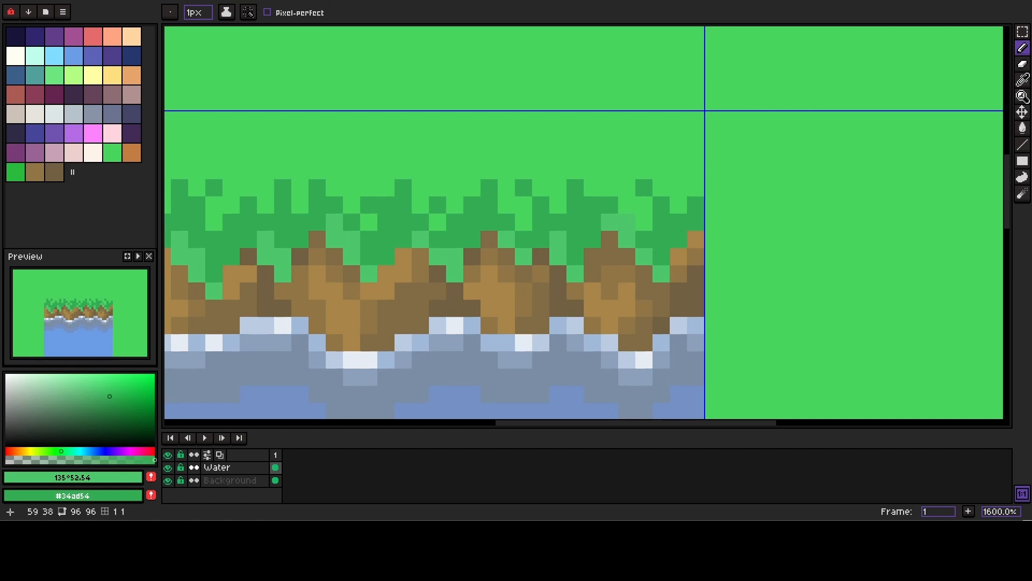
right_click(610, 222)
drag(456, 308, 540, 304)
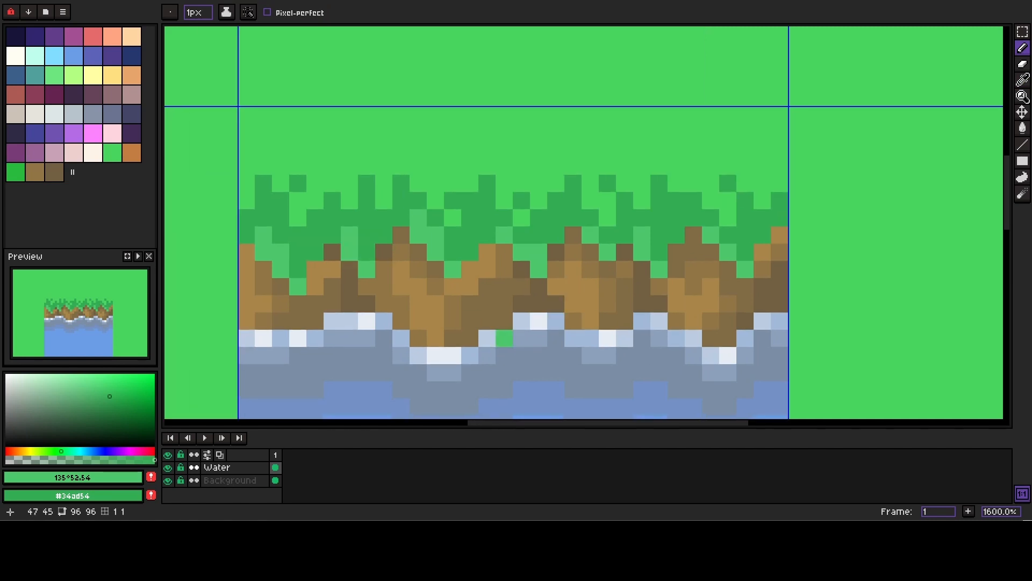
scroll(371, 279, down, 1)
scroll(403, 271, up, 1)
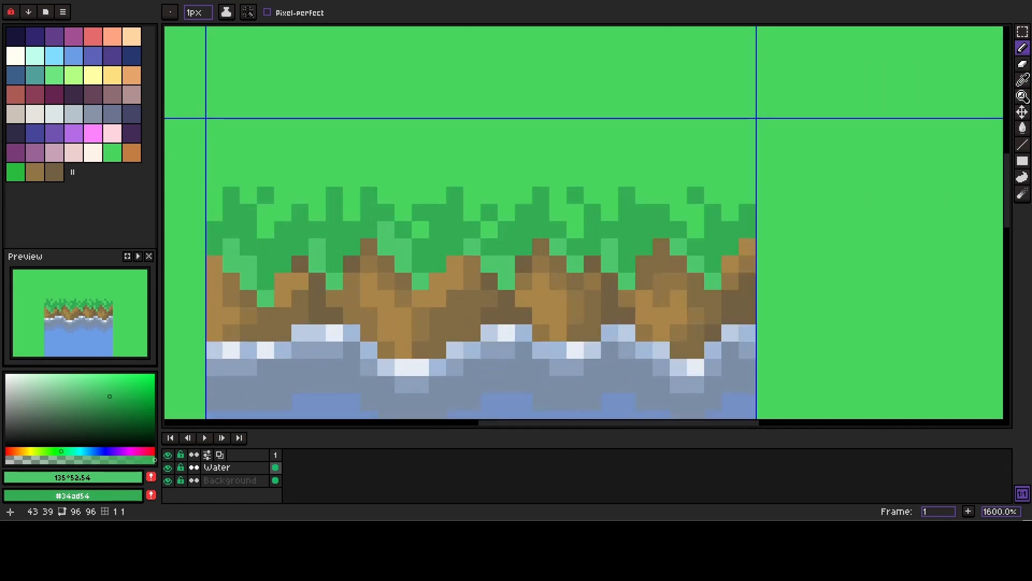
scroll(403, 247, up, 1)
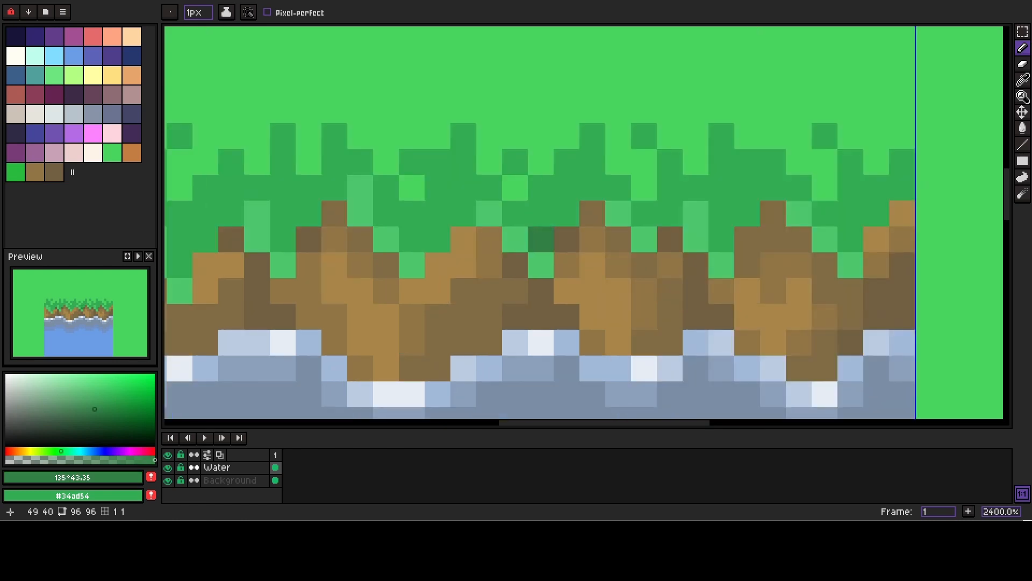
Step: Shade the grass beside the central mound's peak and on the widest mound's right with dark green (HSL 135, 43, 35)
drag(567, 213, 566, 188)
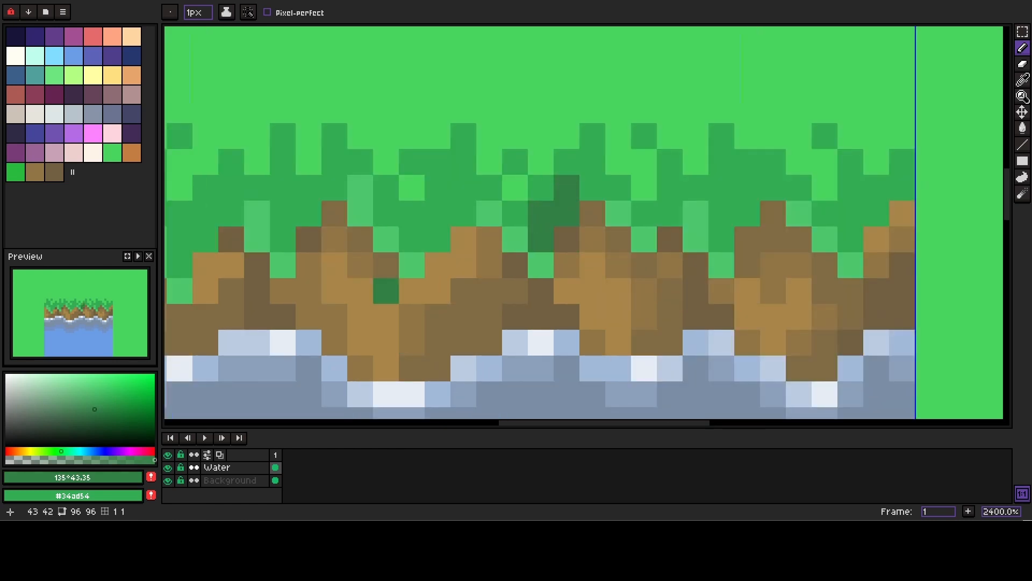
scroll(386, 290, down, 1)
scroll(416, 256, up, 1)
mouse_move(422, 255)
mouse_down()
mouse_move(449, 205)
mouse_move(449, 230)
mouse_up()
scroll(405, 307, down, 1)
drag(401, 305, 503, 308)
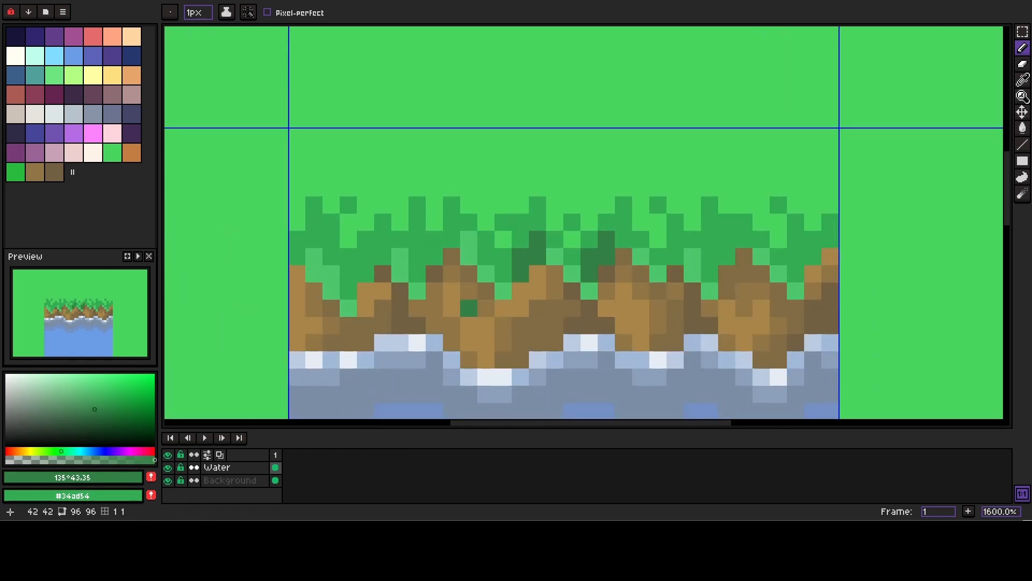
Step: Extend the dark-green grass shading to the widest mound's peak, the leftmost mounds and the mounds near the tile's right border
drag(435, 256, 451, 239)
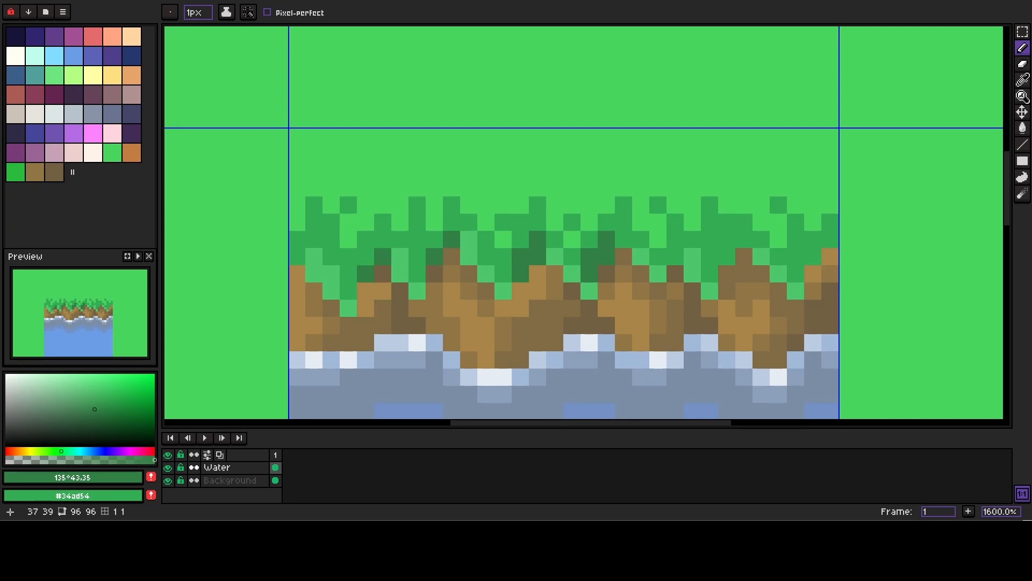
click(383, 240)
scroll(545, 300, down, 1)
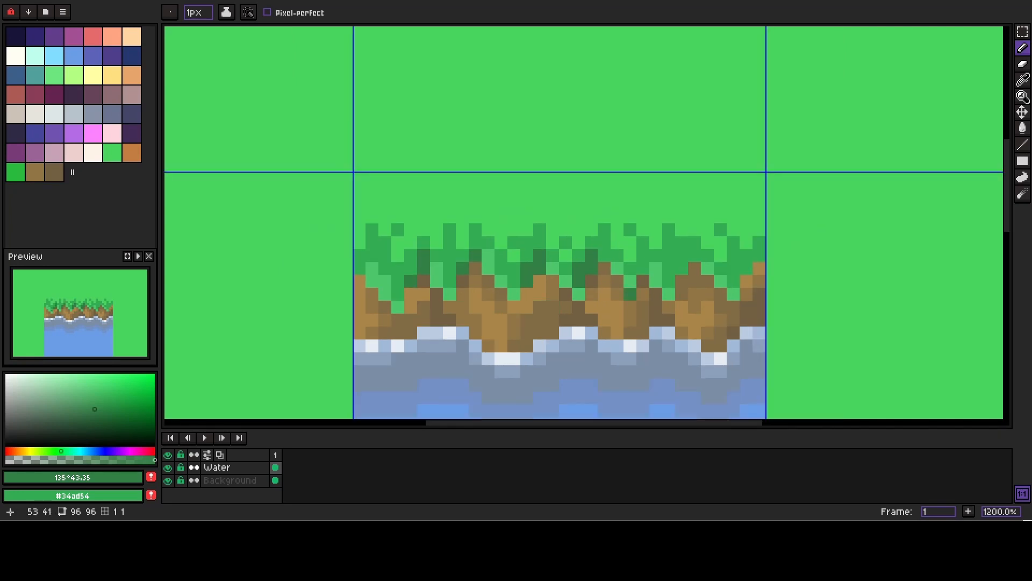
scroll(694, 280, up, 1)
mouse_move(694, 280)
mouse_down()
mouse_move(589, 303)
mouse_move(573, 268)
mouse_up()
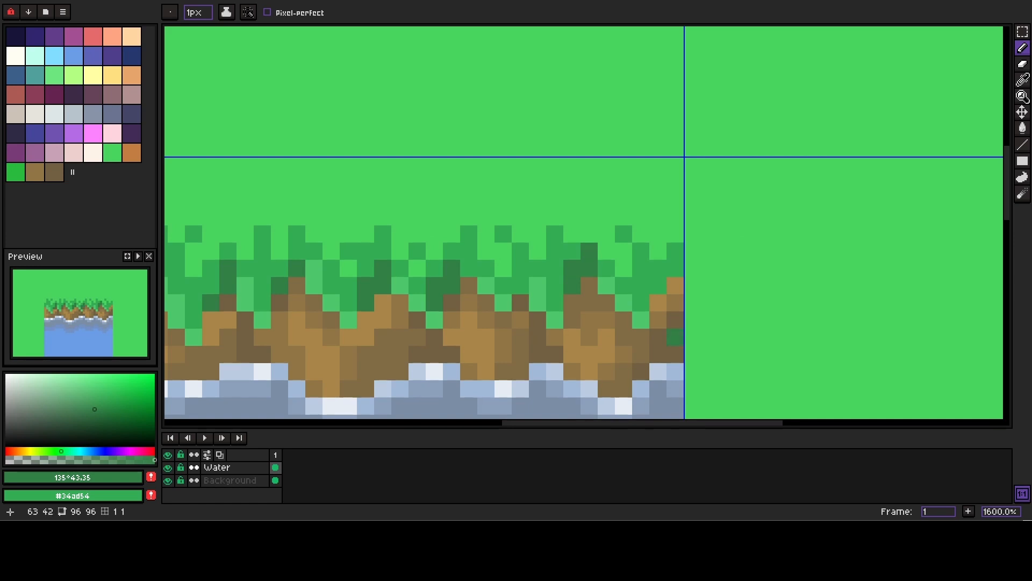
drag(658, 286, 641, 303)
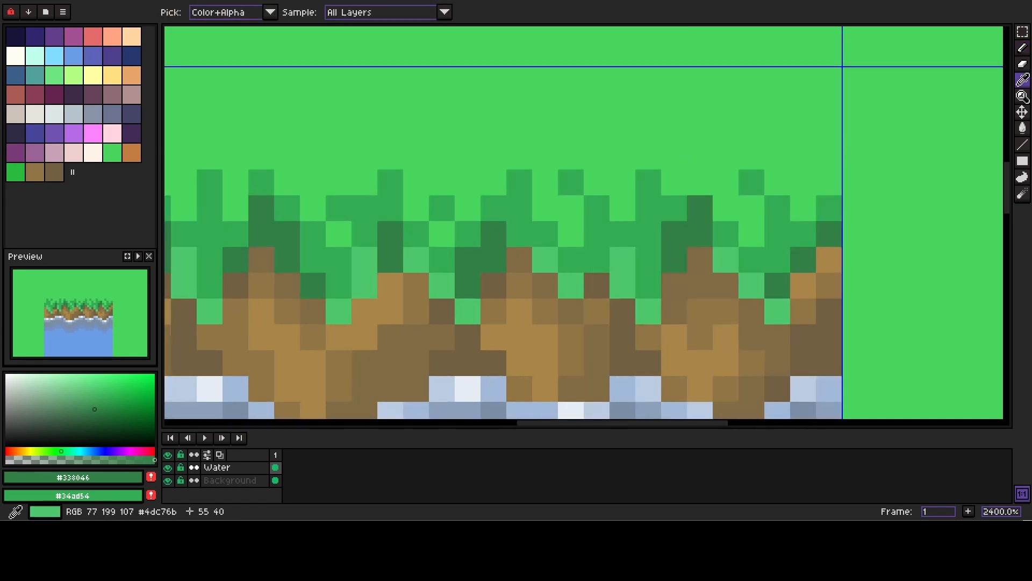
Step: Paint mid green #34ad54 over the light-green highlights around the small dirt peak left of the rightmost full mound
click(622, 286)
click(649, 260)
key(b)
drag(623, 260, 649, 311)
click(571, 286)
click(545, 260)
Step: Sample the dark green #338046 and paint two diagonal shade pixels between the central mound and the small dirt peak
key(i)
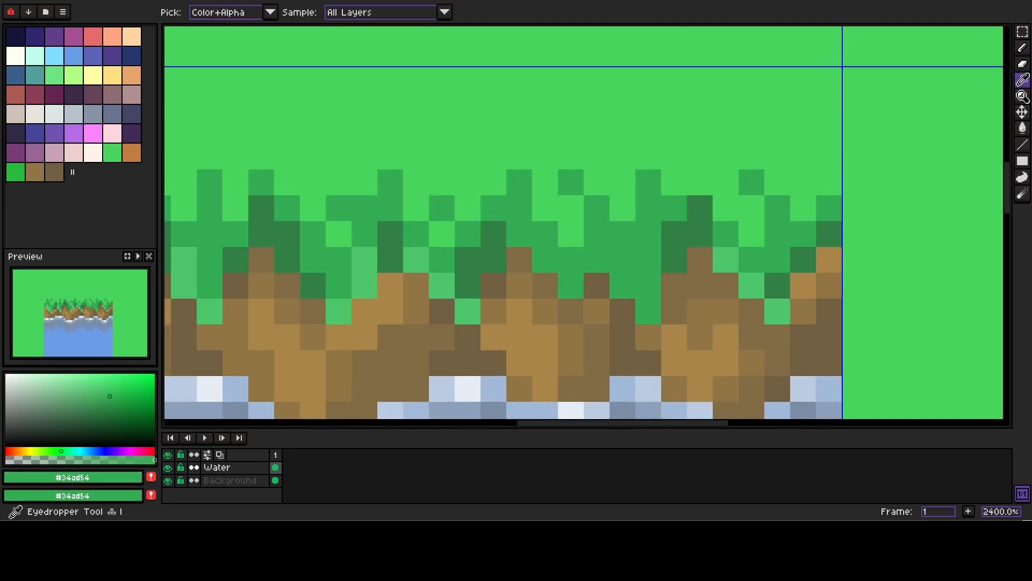
click(674, 260)
key(b)
click(545, 260)
click(571, 285)
Step: Try extending the small peak with brown #716041, replacing it with light-green #4dc76b pixels on its tip and left side
key(i)
click(597, 285)
key(b)
click(597, 260)
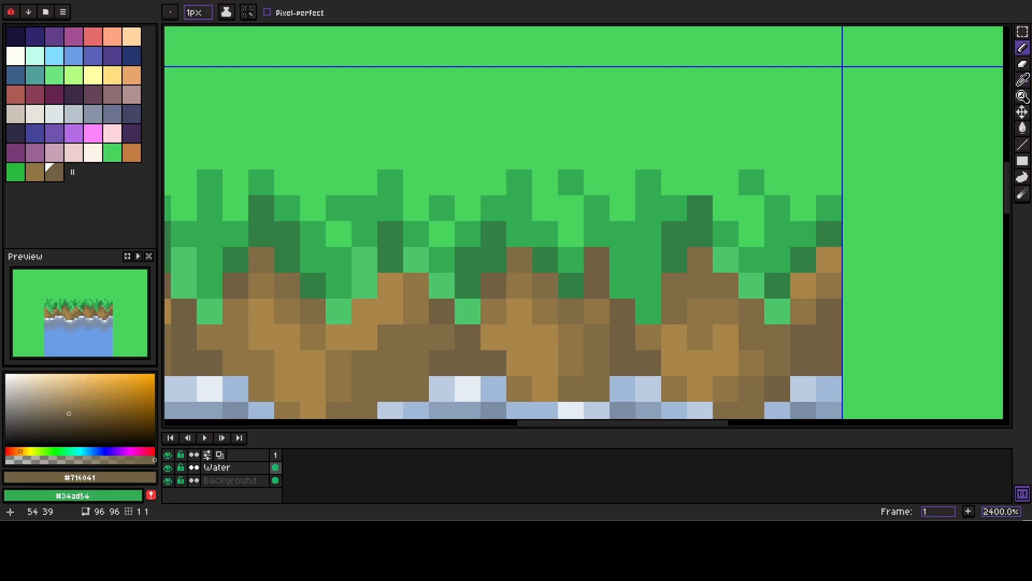
key(i)
click(468, 312)
key(b)
click(571, 286)
click(597, 260)
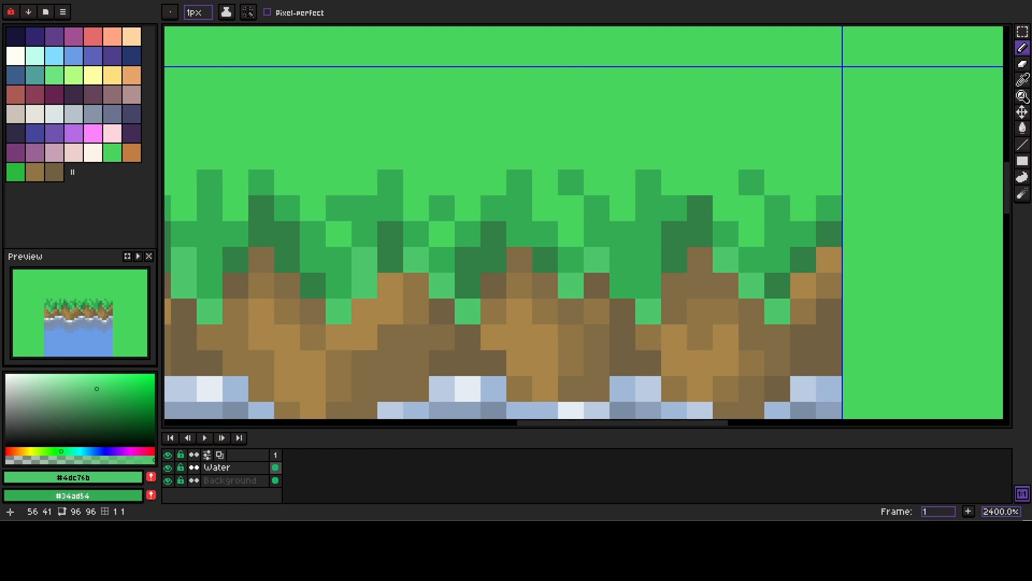
Step: Fill the grass dip left of the rightmost full mound with dark green #338046 and sample light green #4dc76b for its highlight
key(i)
click(649, 285)
key(b)
scroll(699, 312, down, 3)
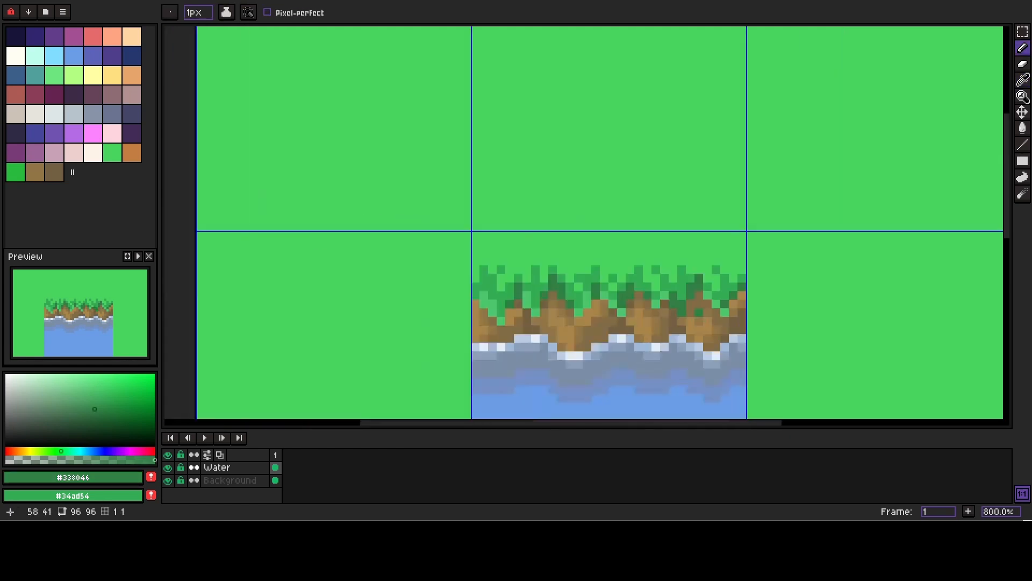
scroll(699, 313, down, 1)
scroll(700, 313, up, 4)
key(i)
click(595, 285)
key(b)
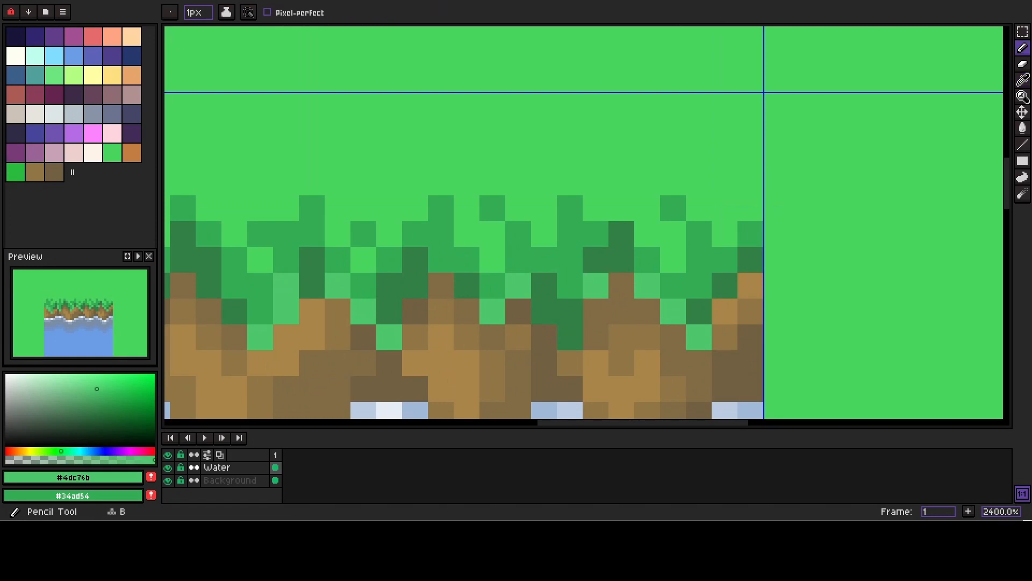
Step: Reshape the boundary between the grey-blue and blue fade bands with #7b8da4 and #7392c4, and review the whole canvas
scroll(608, 272, down, 2)
key(i)
click(607, 269)
key(b)
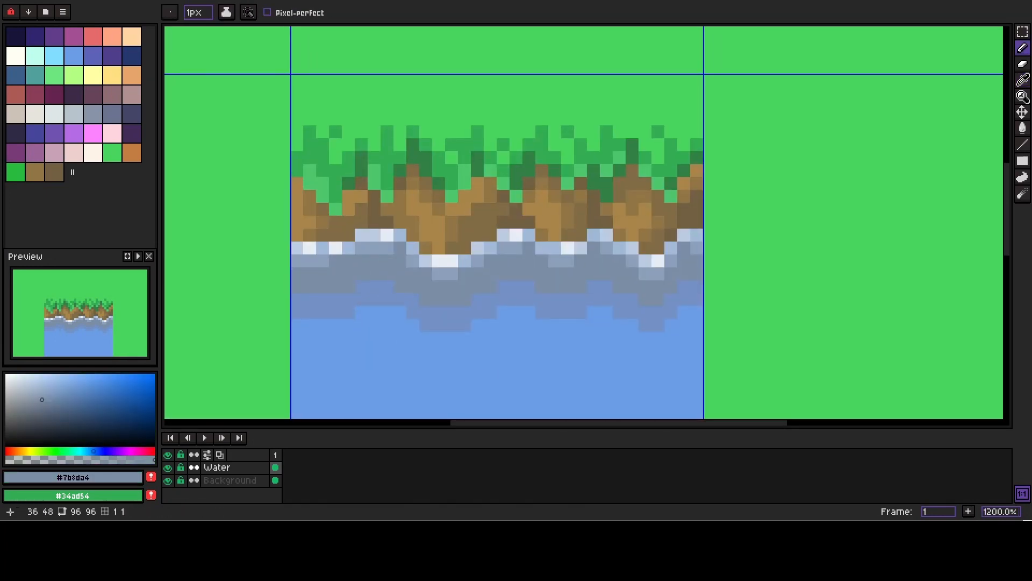
alt+right_click(368, 286)
right_click(349, 287)
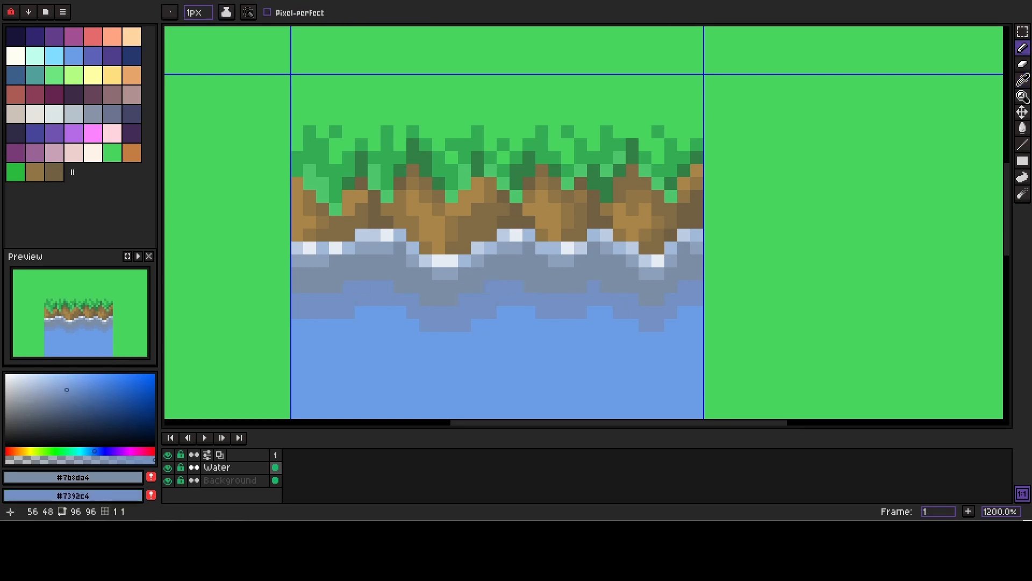
scroll(594, 338, up, 1)
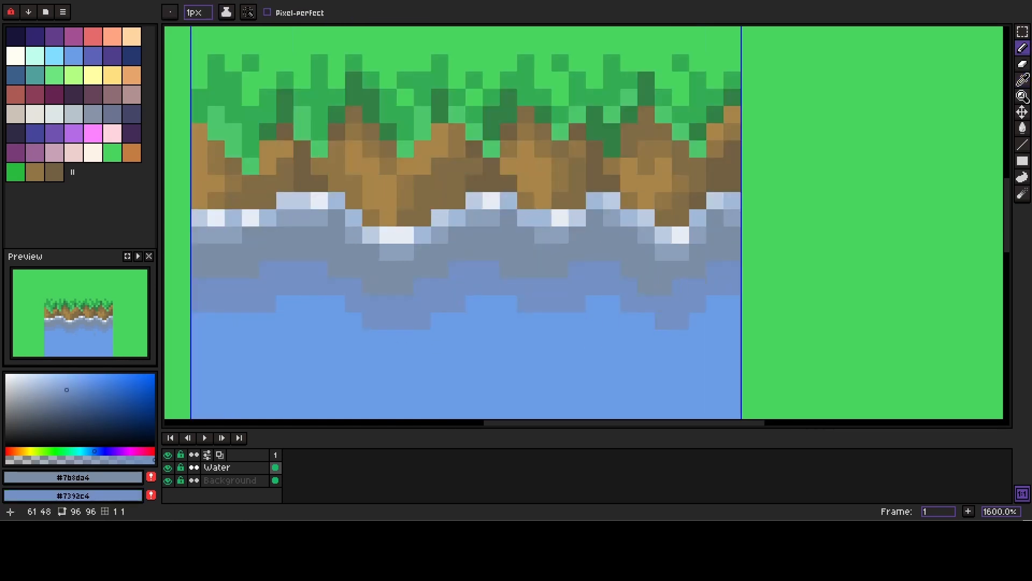
scroll(693, 312, down, 5)
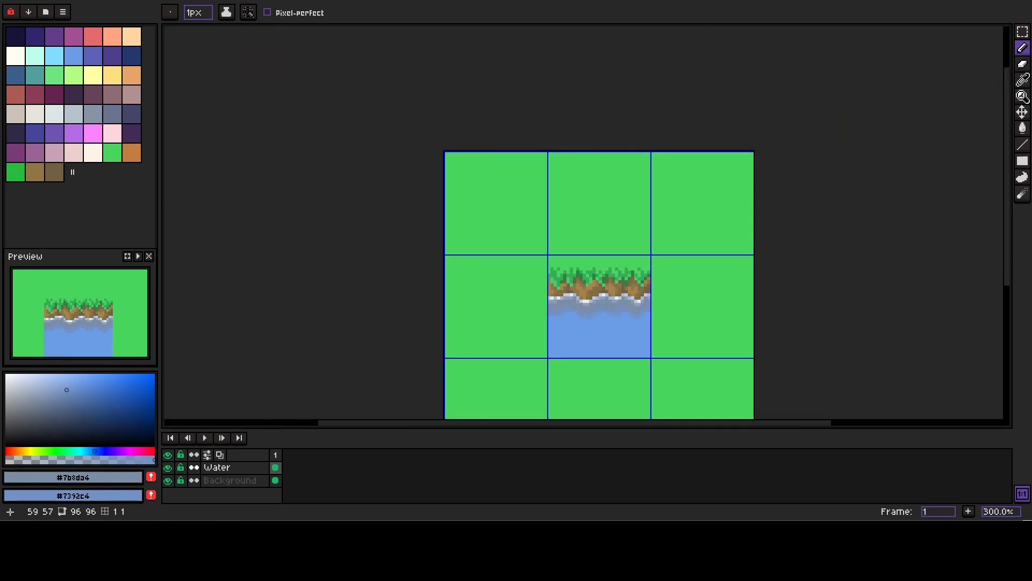
Step: Reshape the left part of the fade's lower edge with #7392c4 and the sampled water blue
scroll(580, 325, up, 4)
key(i)
alt+click(581, 291)
scroll(546, 300, up, 1)
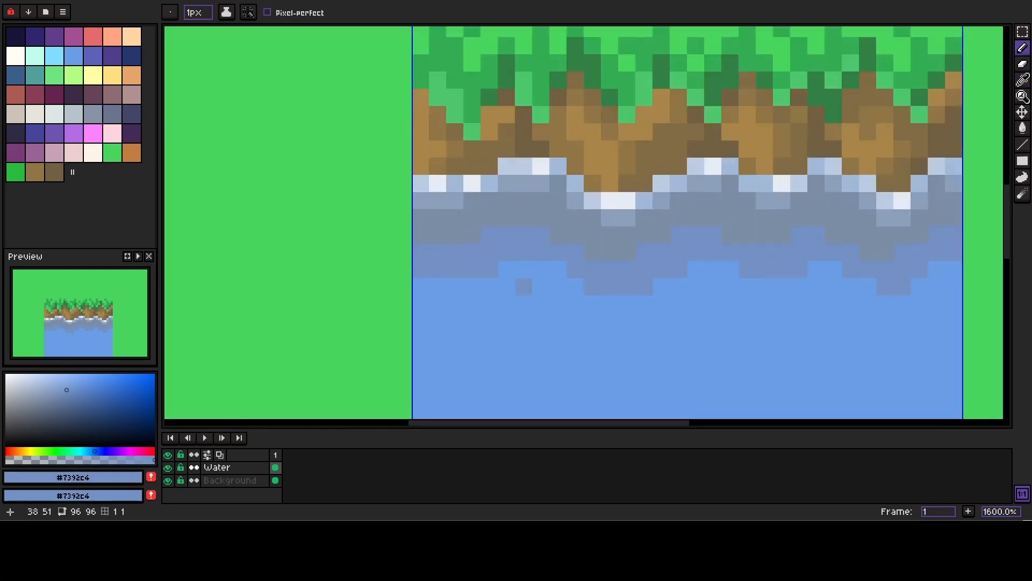
alt+right_click(524, 300)
right_click(490, 269)
click(558, 270)
click(575, 287)
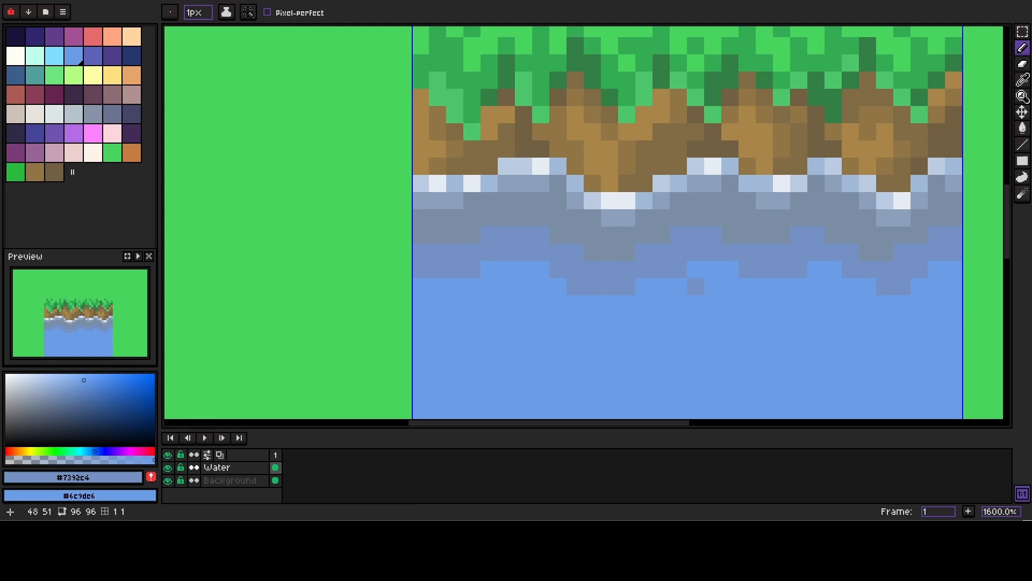
Step: Continue reshaping the fade's lower edge to the tile's right border with #7392c4 and the water blue
right_click(679, 269)
click(730, 269)
right_click(799, 269)
click(868, 287)
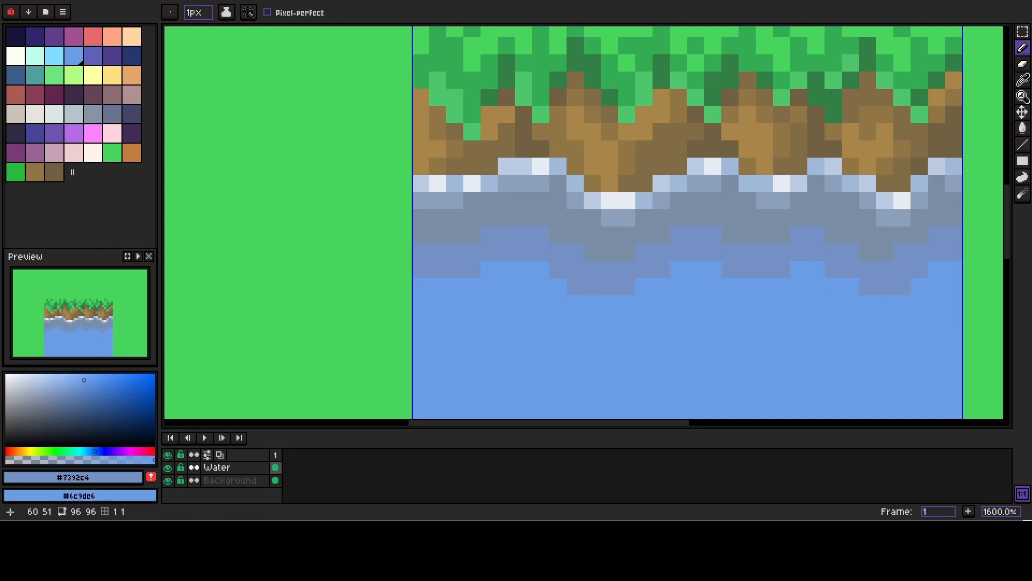
right_click(903, 287)
click(954, 269)
Step: Add short, broken horizontal wave dashes in darker blue (HSL 215, 61, 59) across the open water
scroll(894, 287, down, 1)
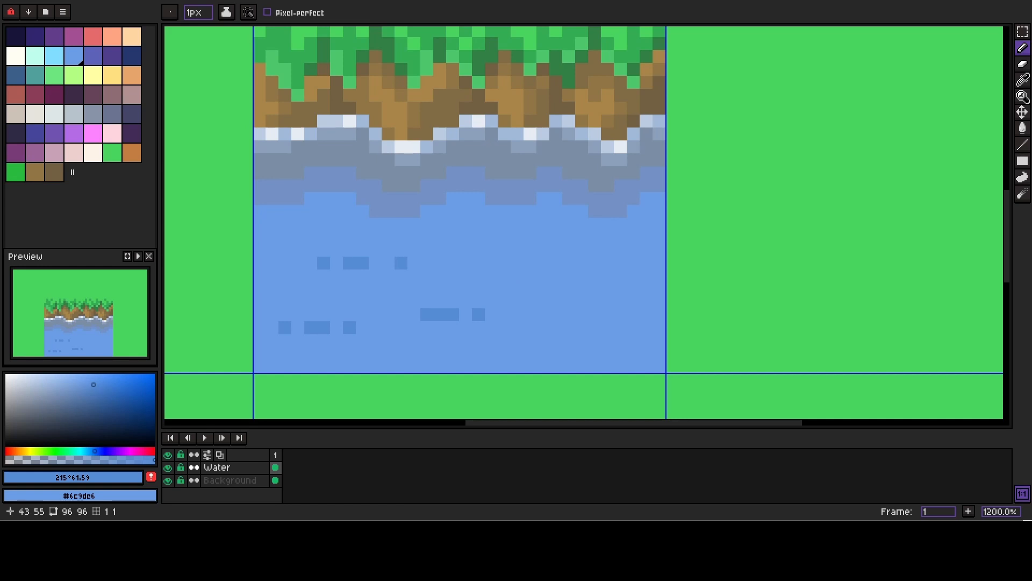
drag(543, 276, 569, 276)
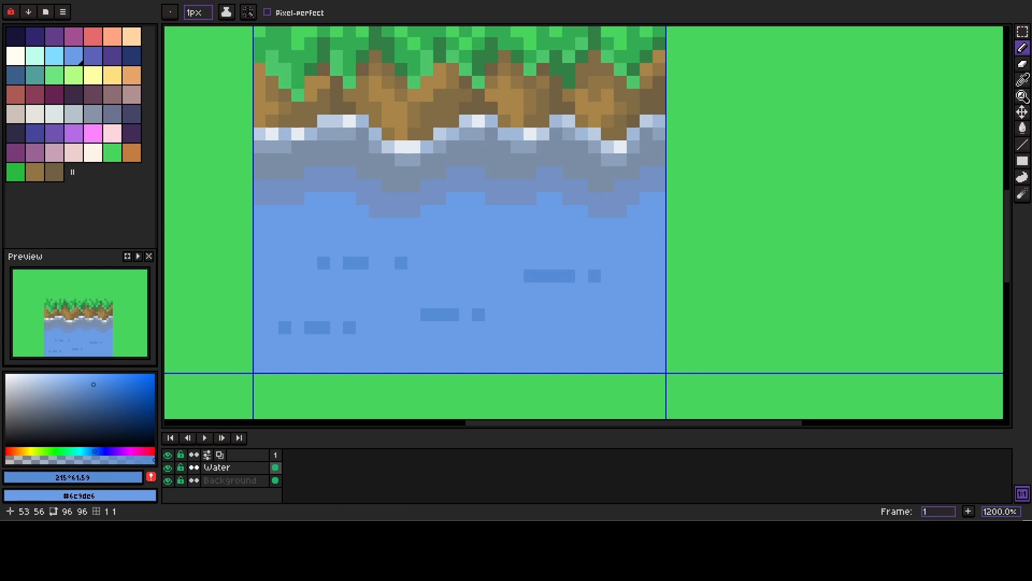
click(478, 276)
scroll(541, 305, down, 3)
scroll(526, 284, up, 3)
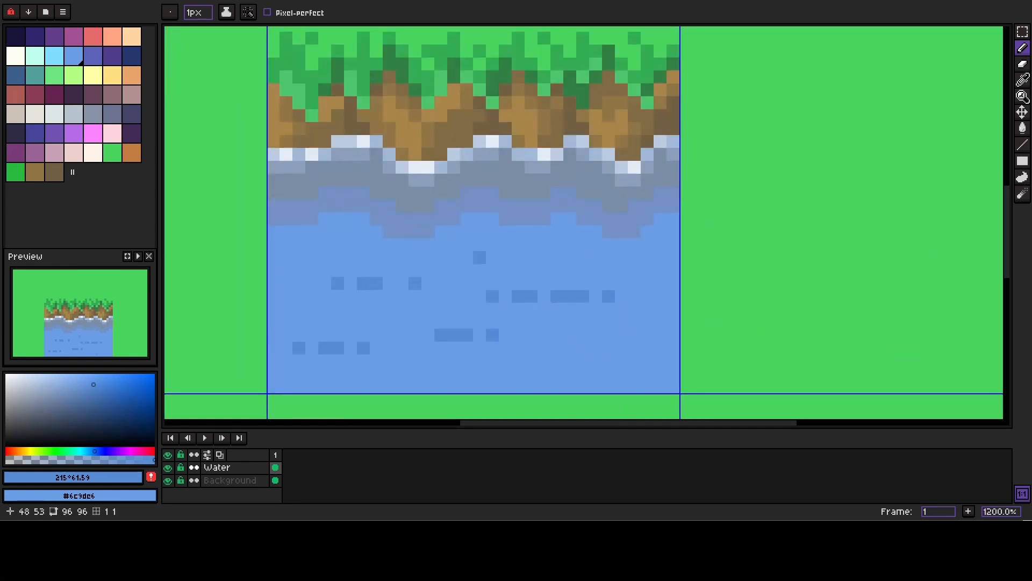
Step: Sample #bbcde2 from the foam and draw pale, broken wave dashes between the darker ones in the open water
key(i)
click(527, 154)
key(b)
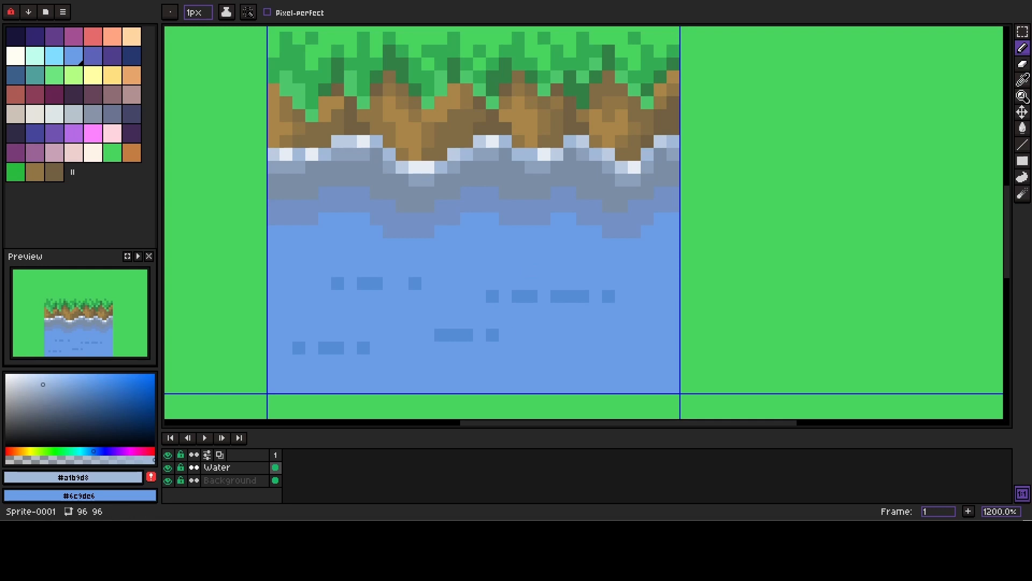
key(i)
click(454, 155)
key(b)
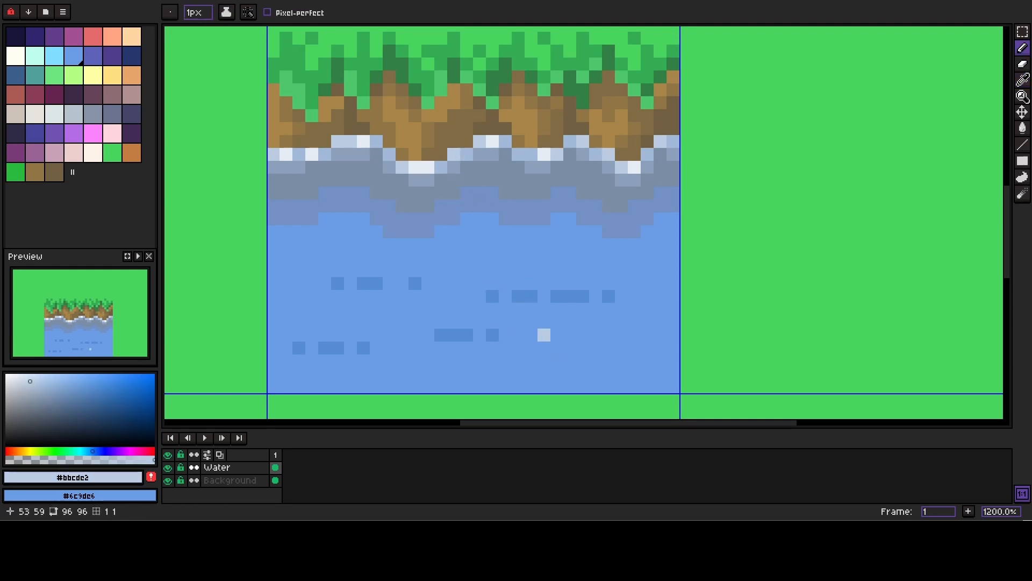
click(479, 322)
drag(466, 270, 531, 270)
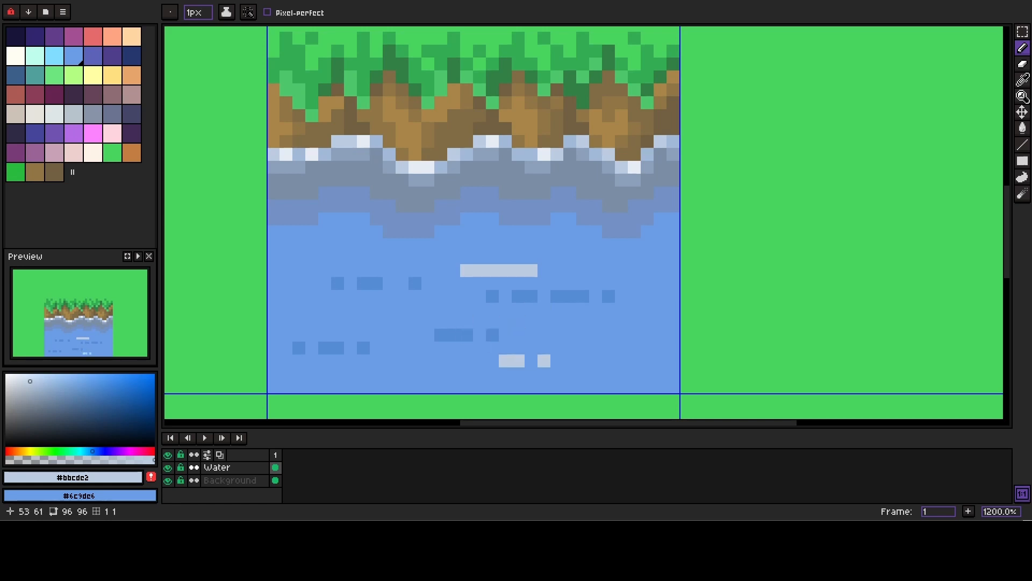
drag(608, 334, 595, 334)
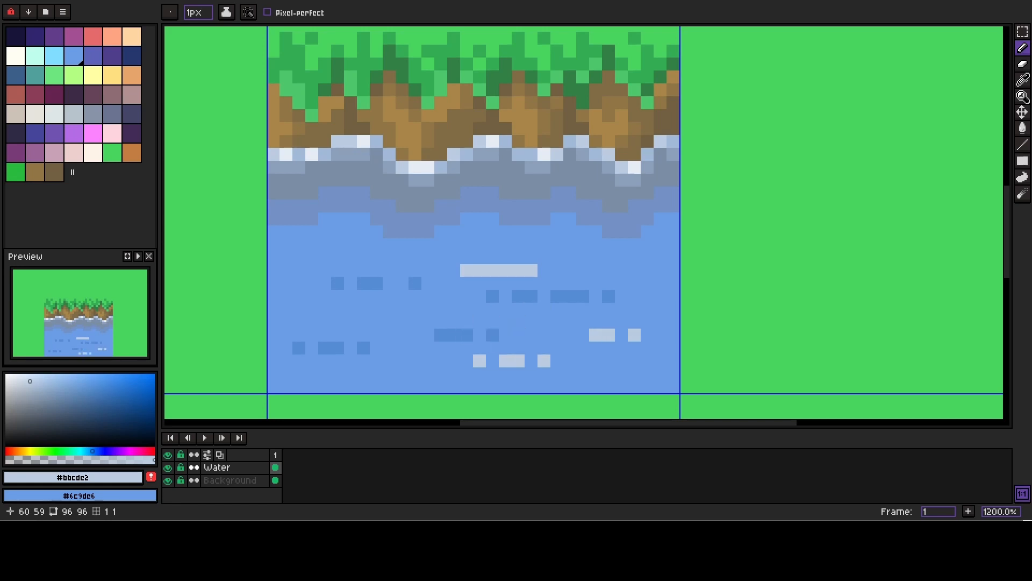
drag(389, 322, 363, 322)
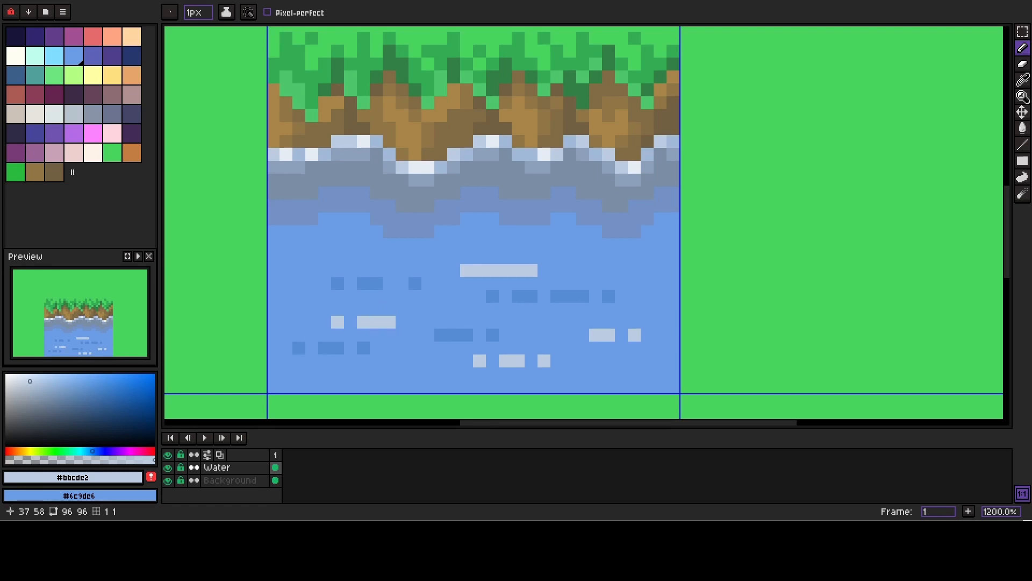
Step: Sample the foam's near-white and add sparkle pixels to the pale wave dashes
alt+click(428, 167)
click(377, 322)
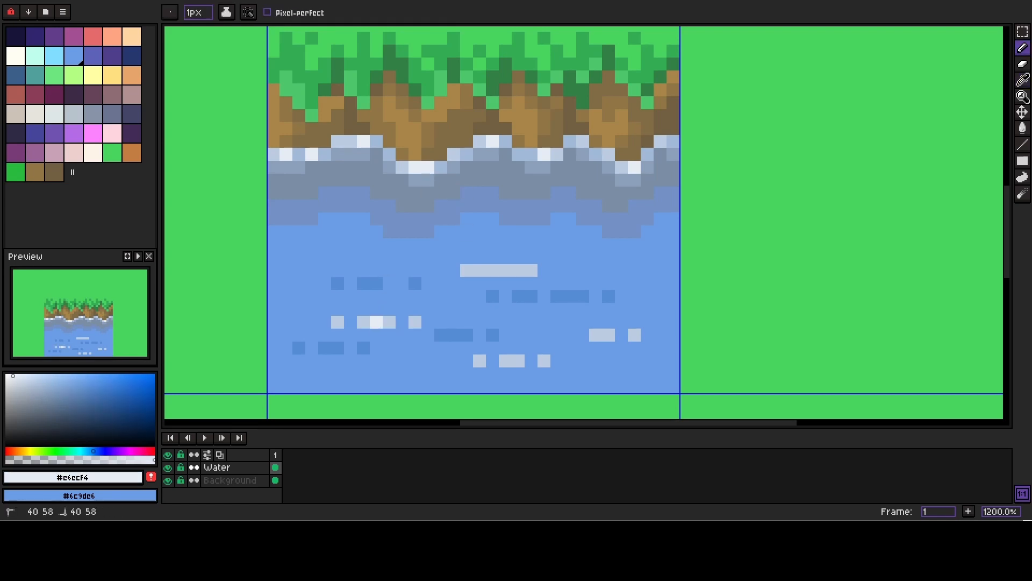
click(337, 323)
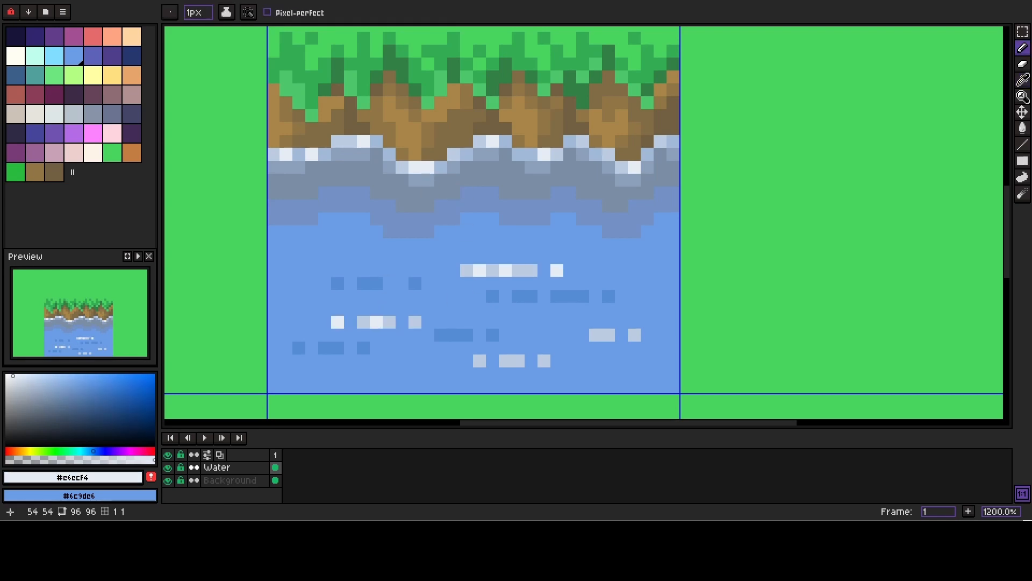
click(505, 361)
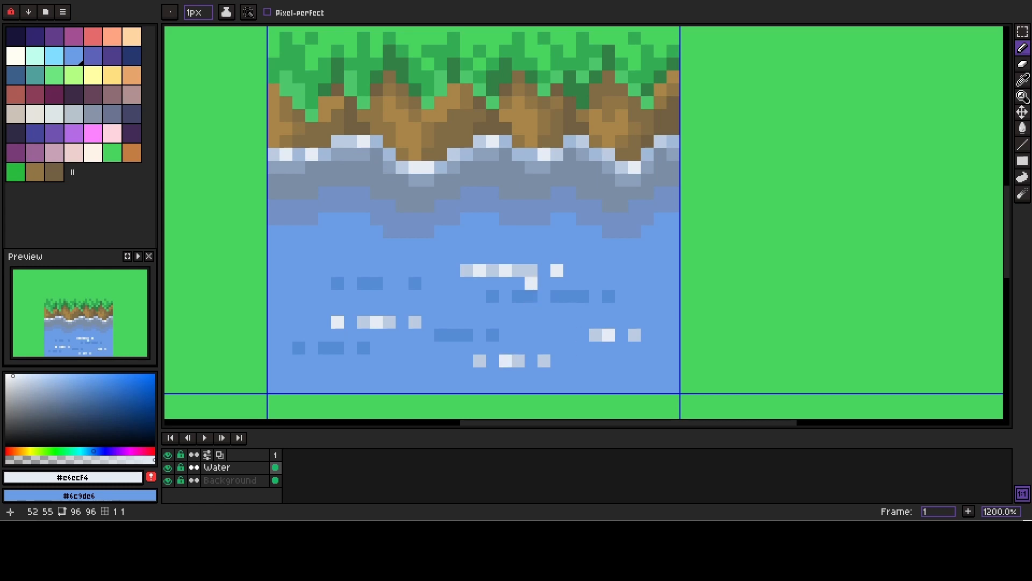
Step: Sample #a1b9d8 from the foam, soften the ends of the pale wave dashes and review the tile at 100%
key(alt)
alt+click(531, 154)
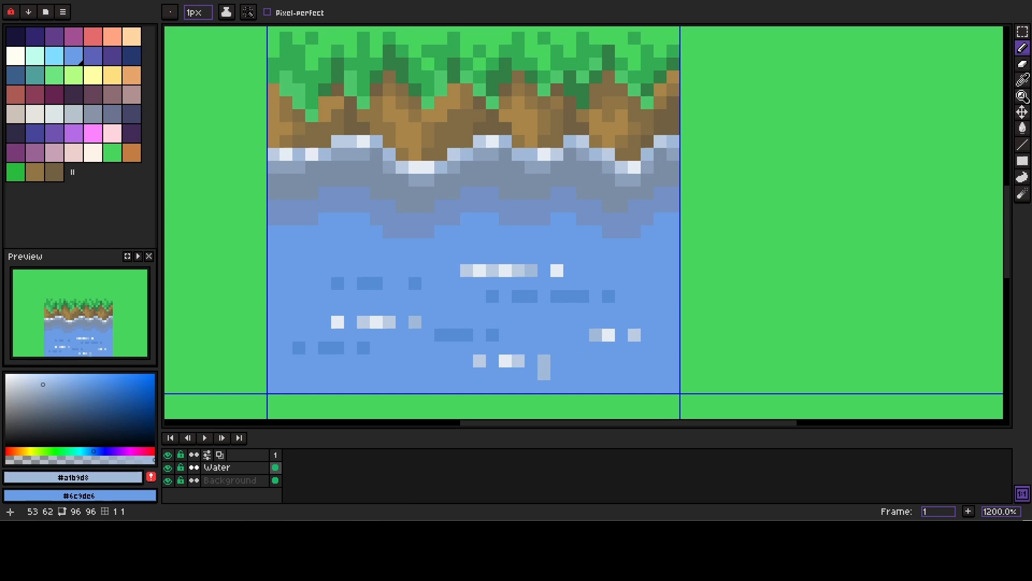
scroll(515, 263, down, 7)
drag(509, 274, 487, 277)
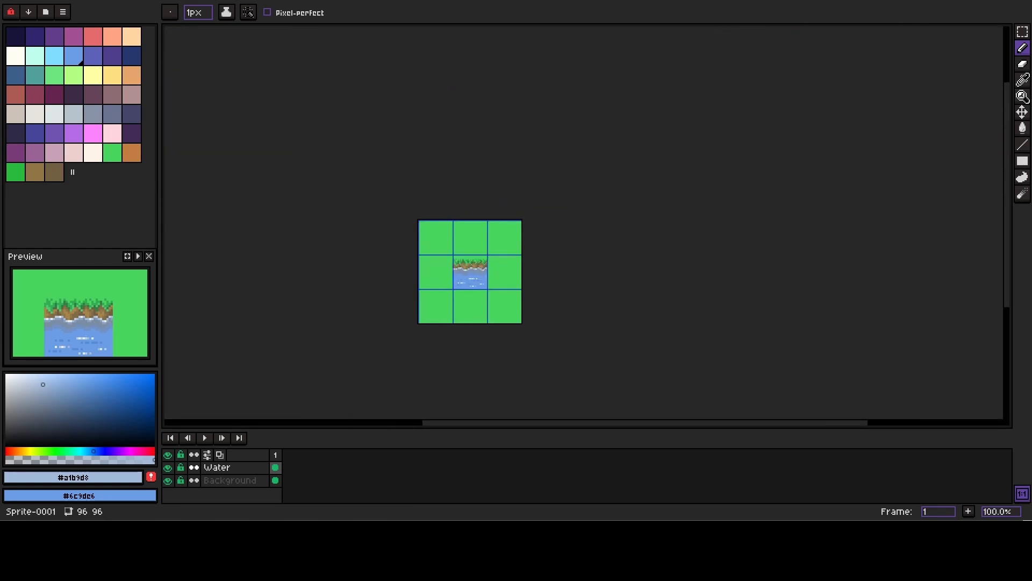
Step: Sample #bbcde2 from a pale wave dash and scatter isolated single pixels around the edges of the wave pattern in the open water
scroll(474, 277, up, 7)
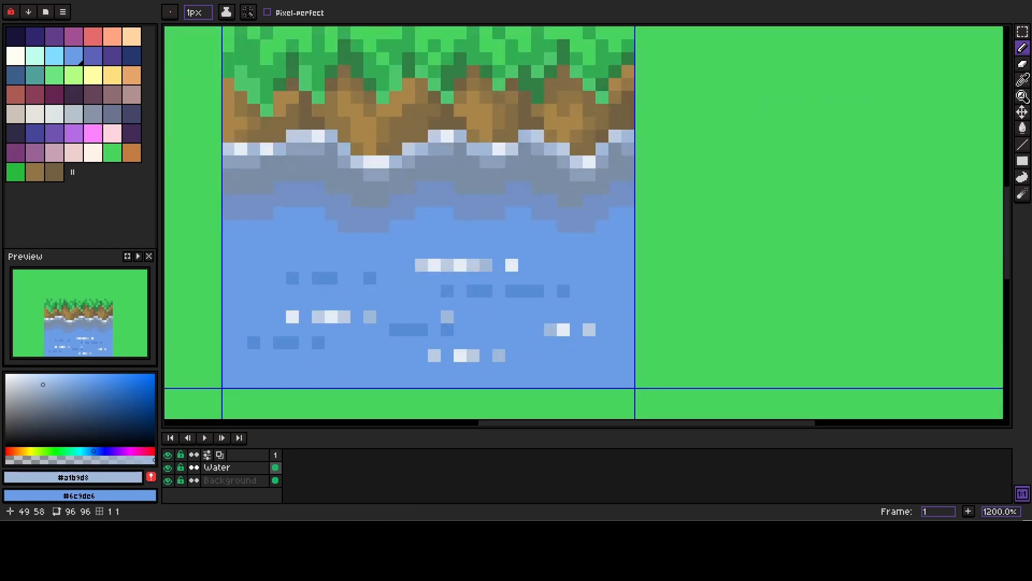
key(o)
click(473, 265)
key(b)
click(254, 252)
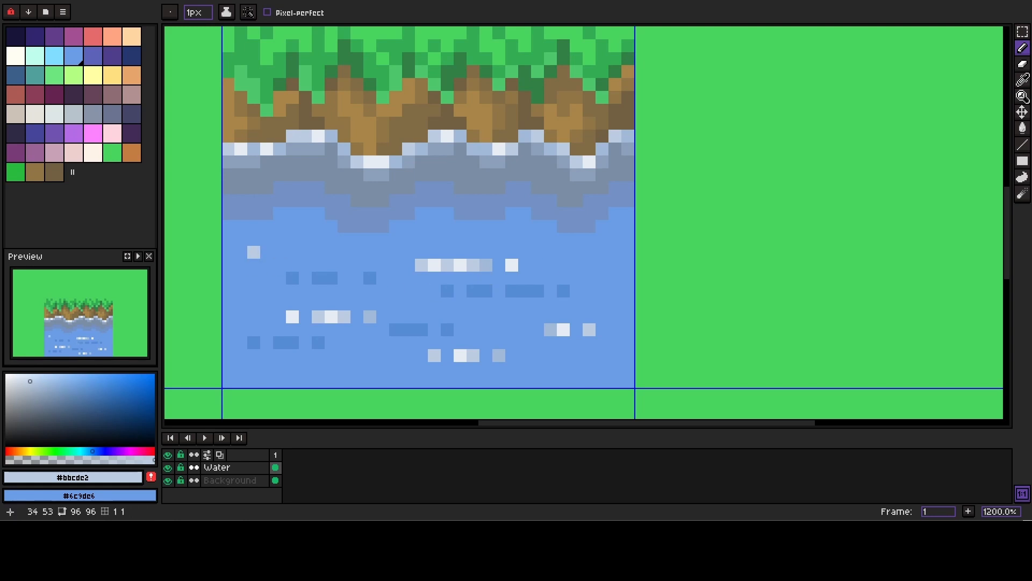
click(344, 368)
Step: Review the finished tile at 100%, 200% and 300% zoom and preview it full screen
scroll(476, 309, down, 10)
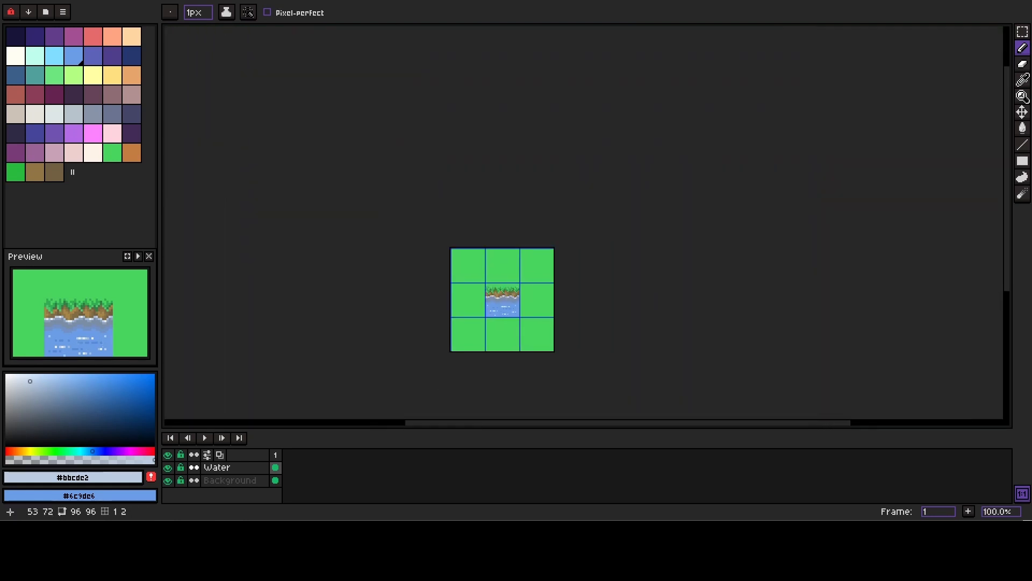
scroll(477, 310, up, 1)
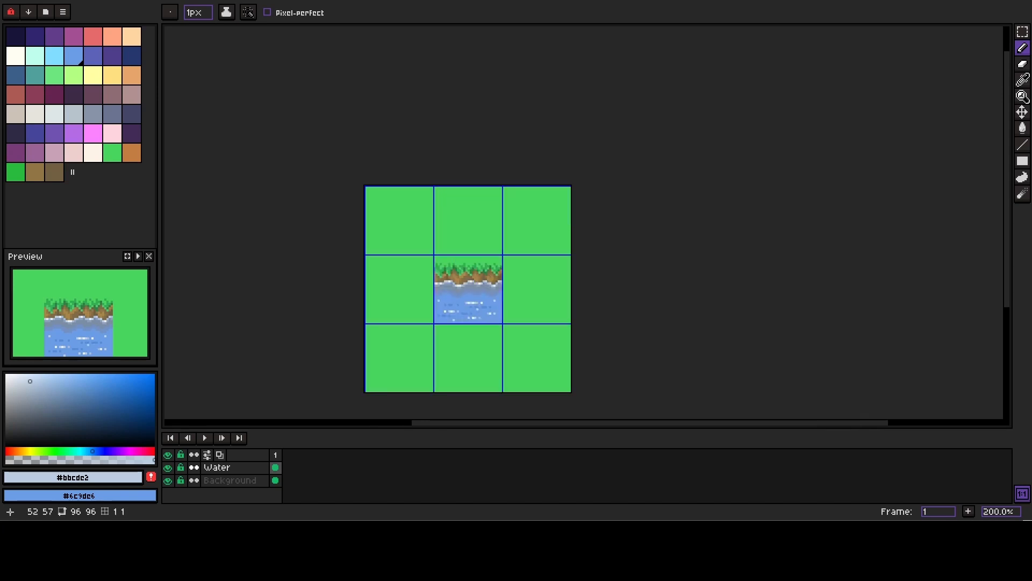
scroll(490, 318, up, 1)
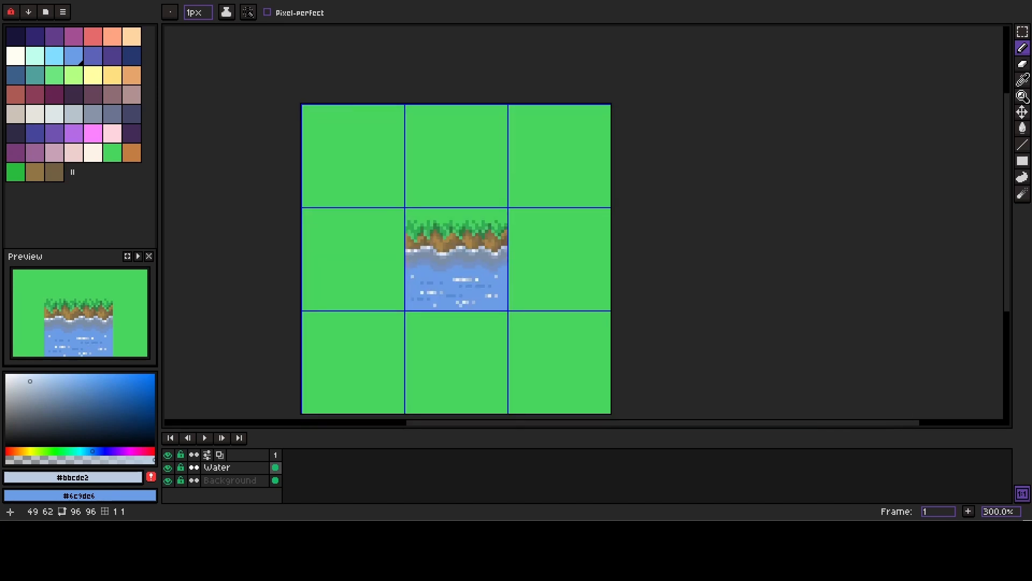
key(F8)
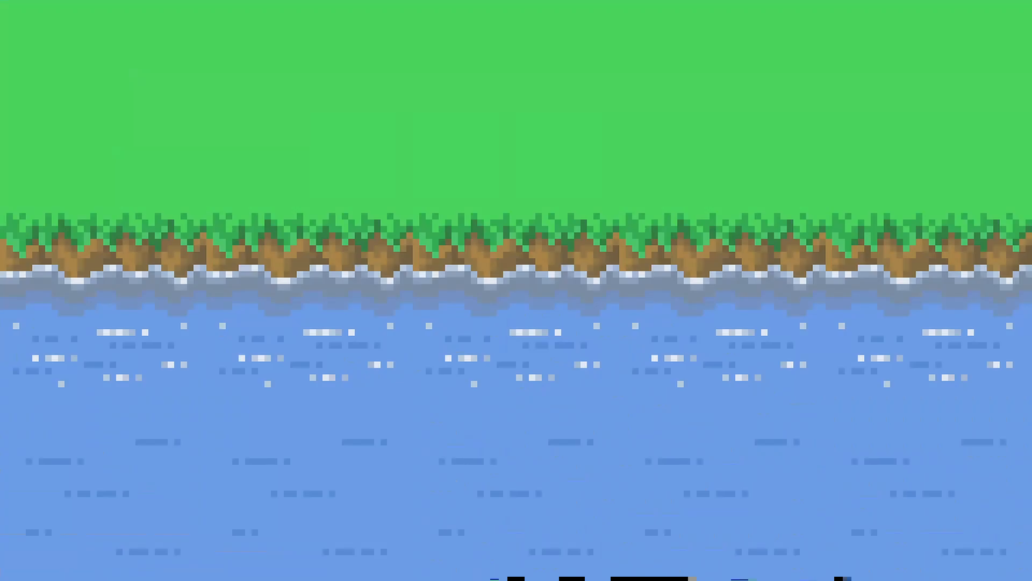